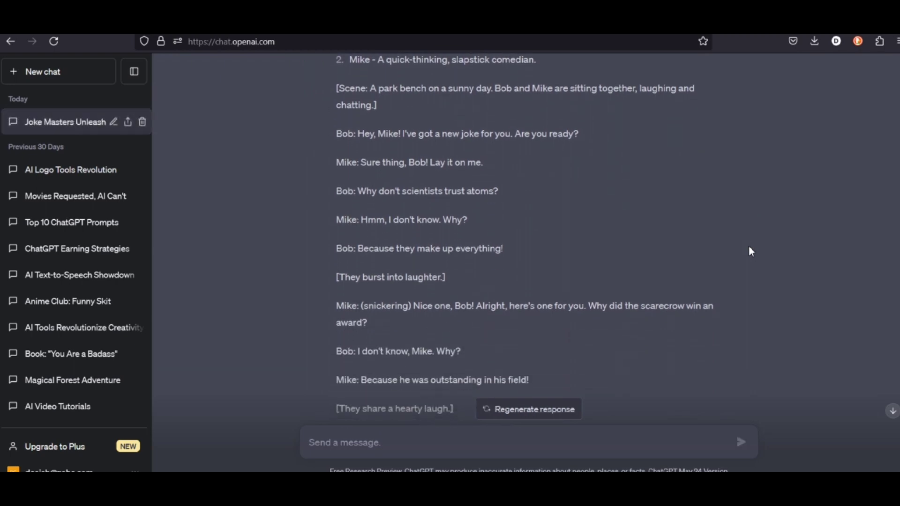
Step: Read through the joke dialogue between the two comedians in the ChatGPT conversation
scroll(750, 252, "down", 1)
scroll(773, 253, "down", 8)
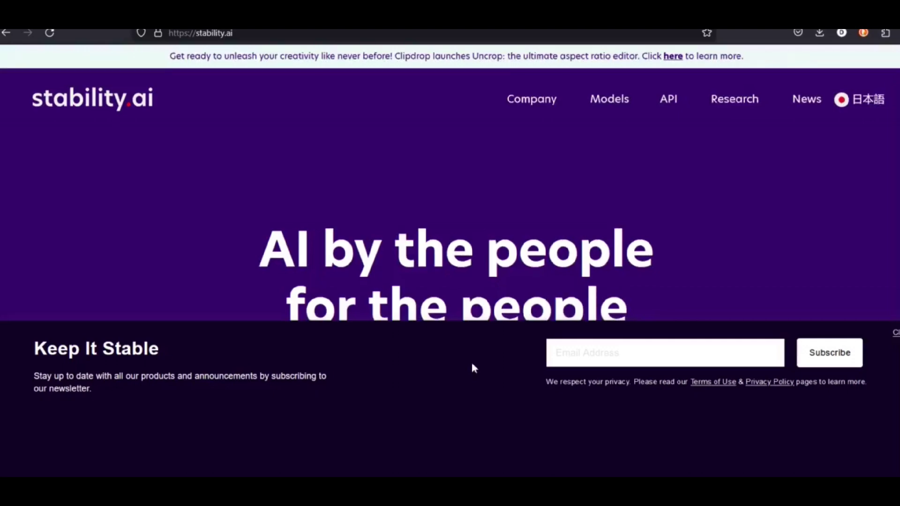
Step: On the stability.ai homepage, dismiss the newsletter banner and open Stable Diffusion XL on Clipdrop
scroll(473, 366, "down", 1)
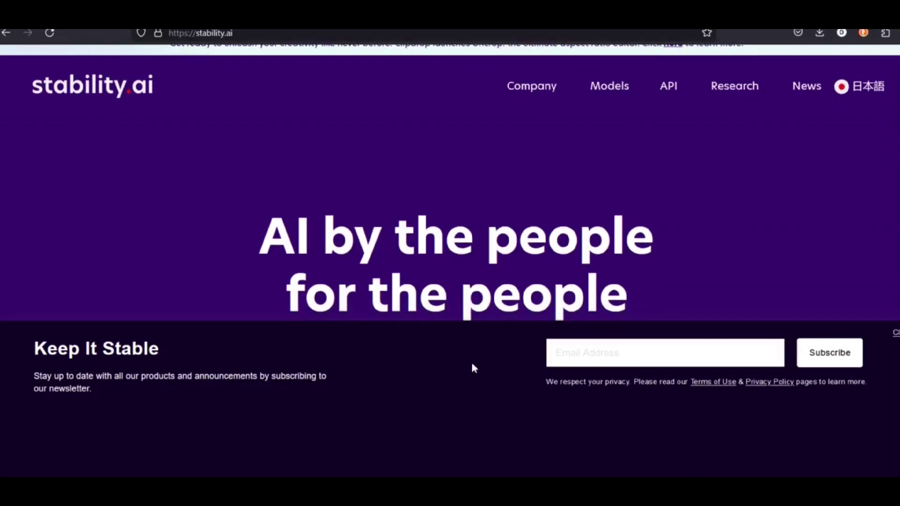
left_click(895, 333)
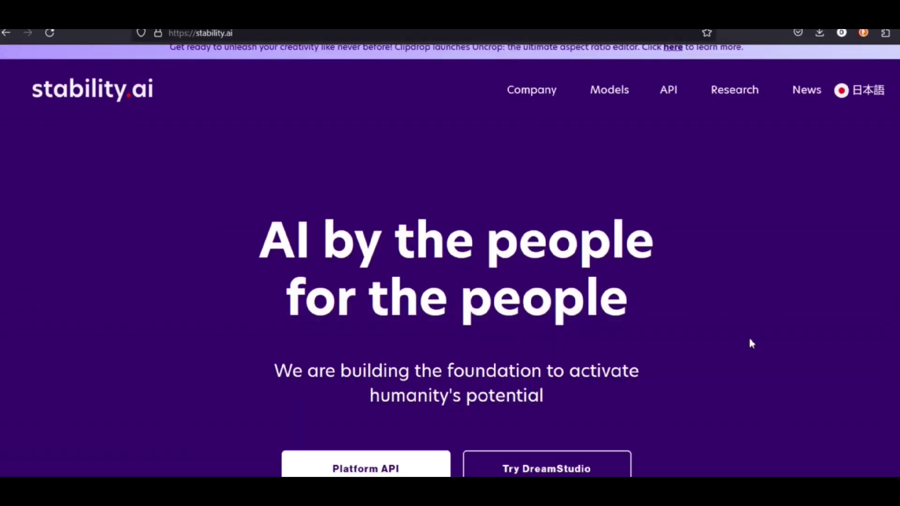
scroll(750, 340, "down", 1)
scroll(736, 227, "down", 2)
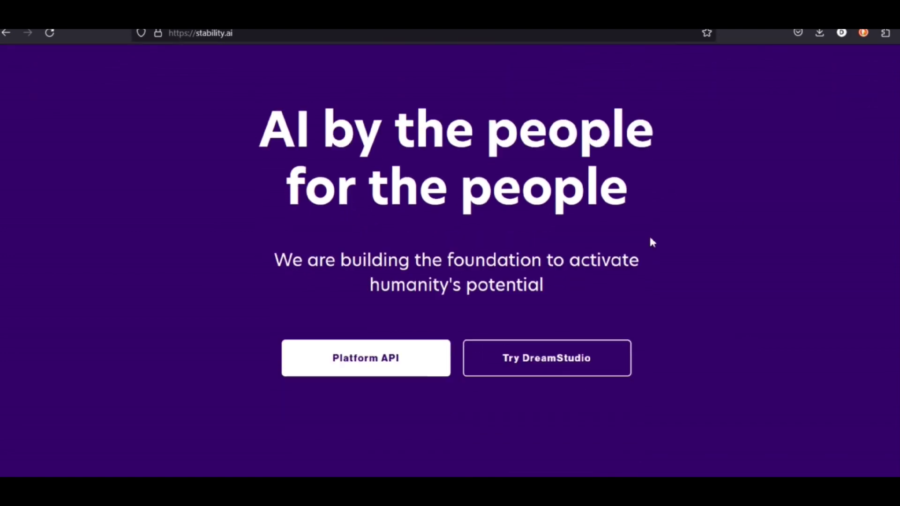
scroll(653, 242, "down", 5)
scroll(652, 242, "down", 6)
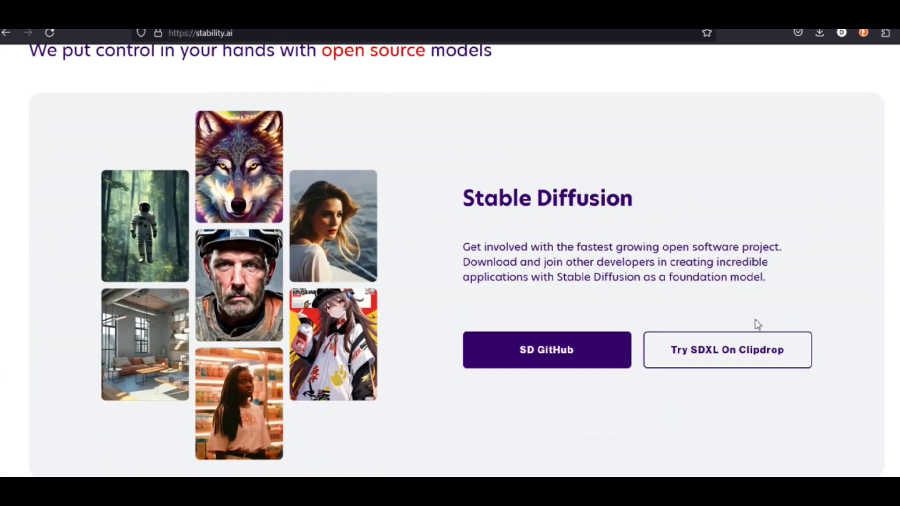
left_click(759, 358)
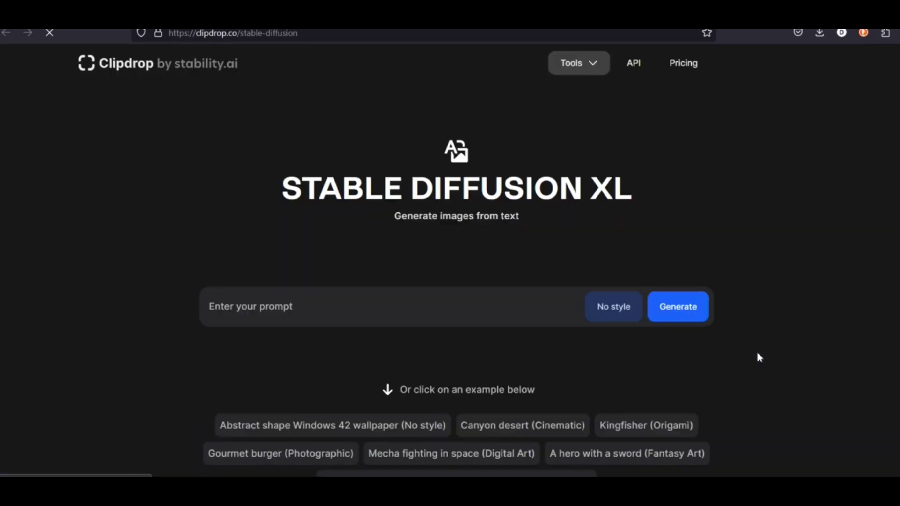
Step: Generate images from the prompt "bobble head" in the 3D Model style
left_click(351, 313)
type("bobble head")
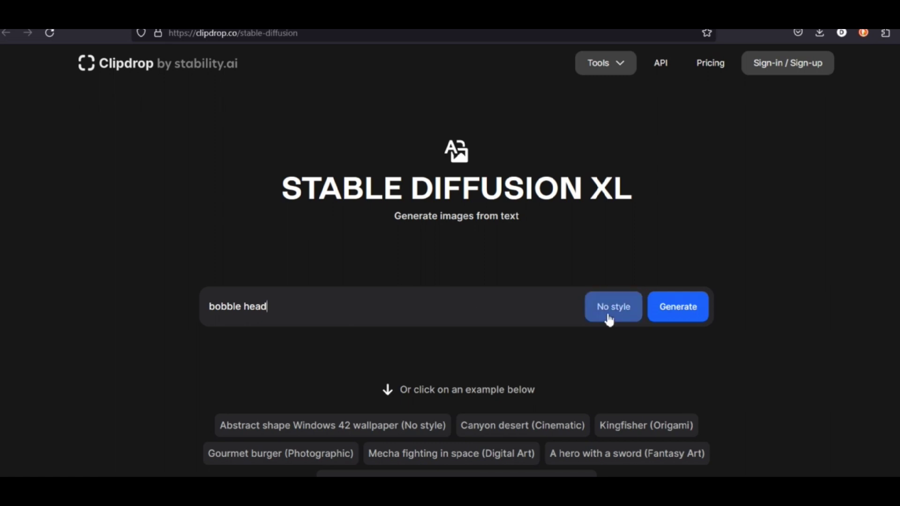
left_click(608, 315)
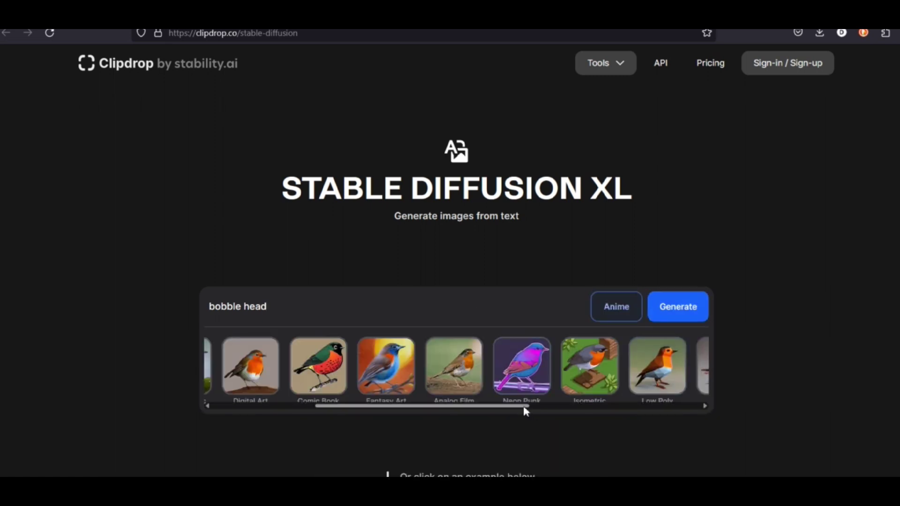
left_click_drag(524, 407, 647, 381)
left_click(633, 364)
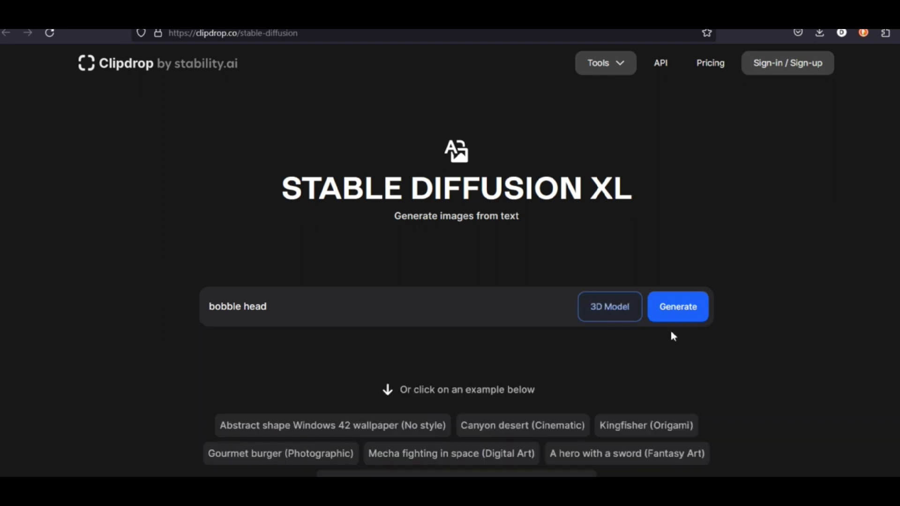
left_click(675, 315)
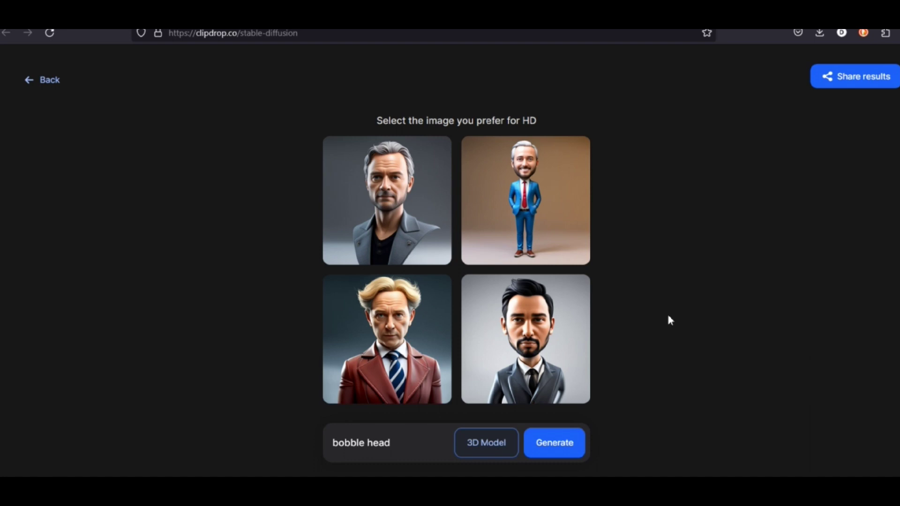
Step: Open the full-body grey-haired figure in the blue suit and download it in HD
left_click(538, 220)
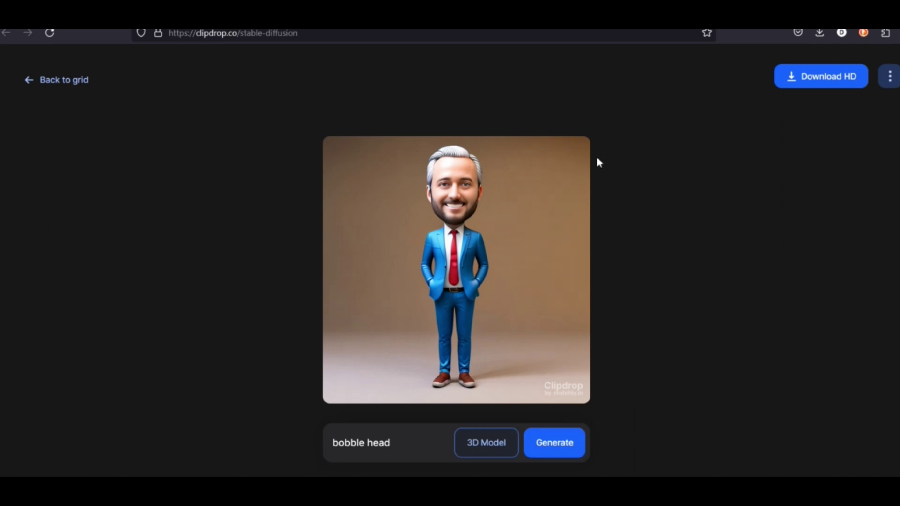
left_click(807, 85)
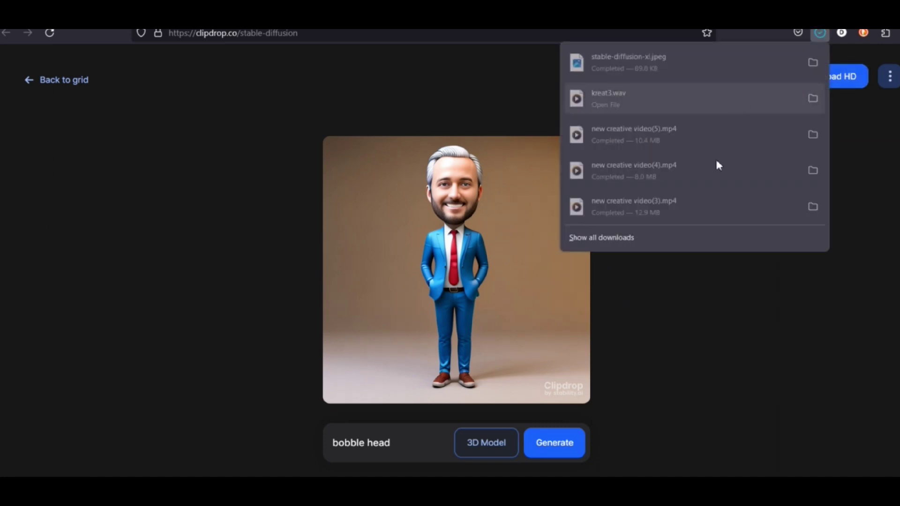
left_click(722, 311)
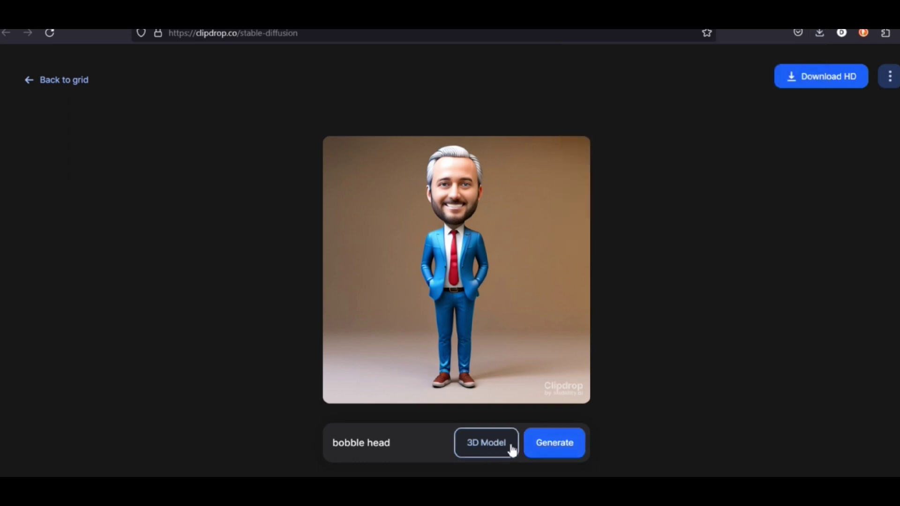
Step: Generate another "bobble head" set in the 3D Model style and download the standing dark-haired figure with grey trousers in HD
left_click(541, 449)
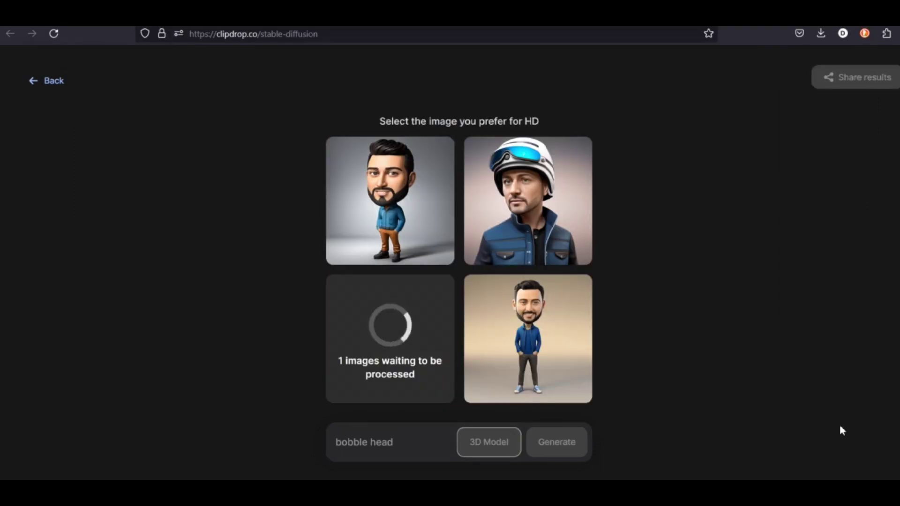
left_click(539, 359)
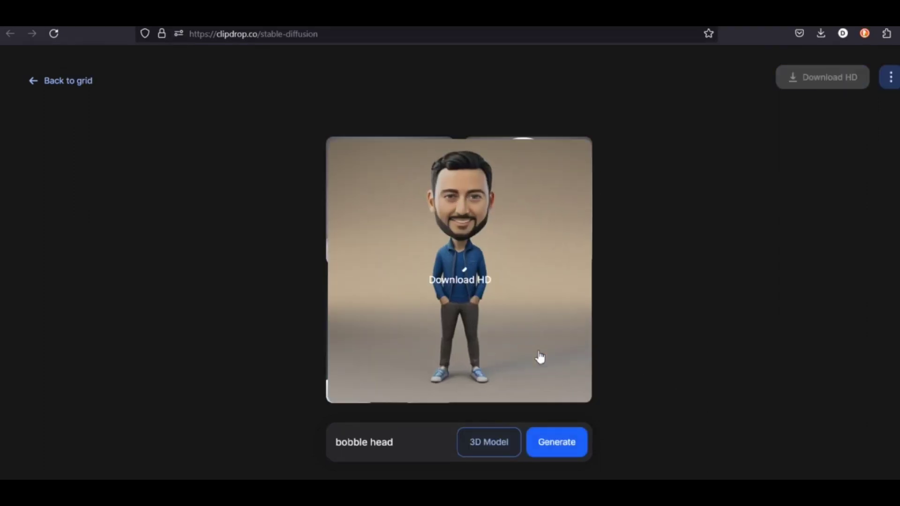
left_click(803, 88)
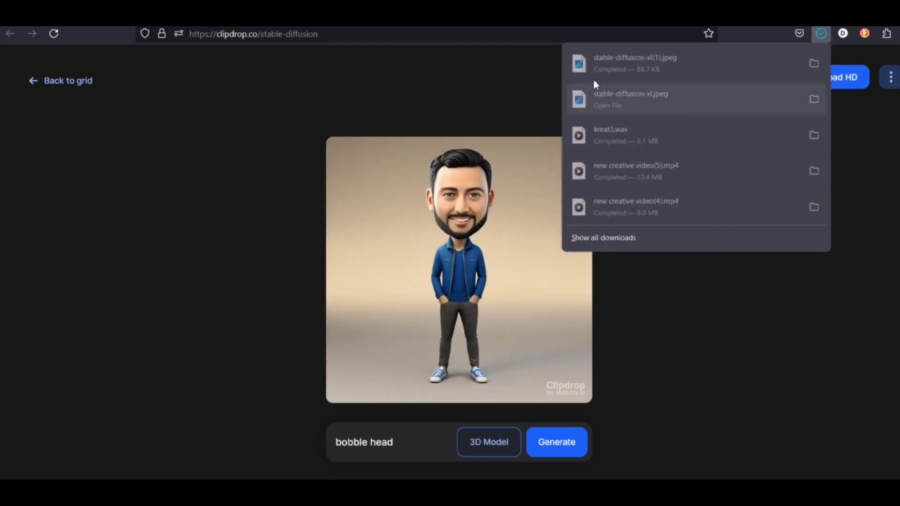
left_click(623, 108)
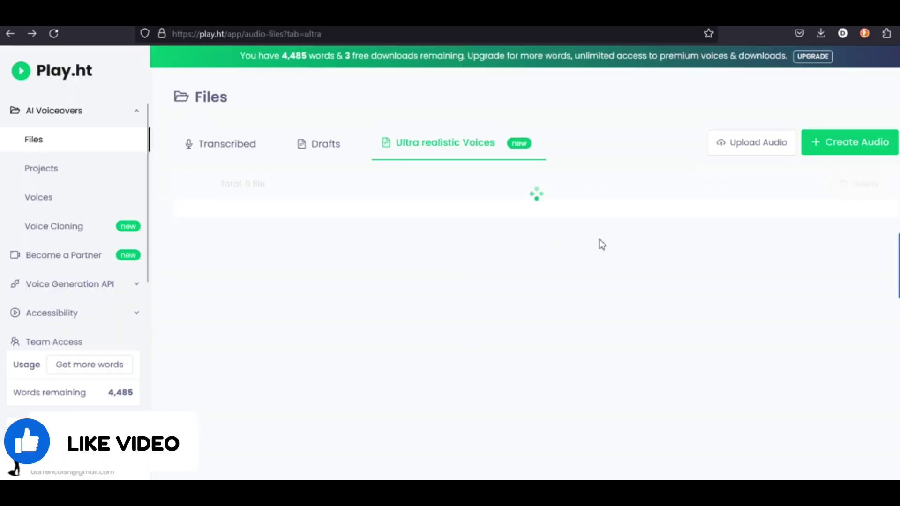
Step: In Play.ht, create an audio project using Ultra Realistic Voices and browse the voices available for its first paragraph
left_click(843, 148)
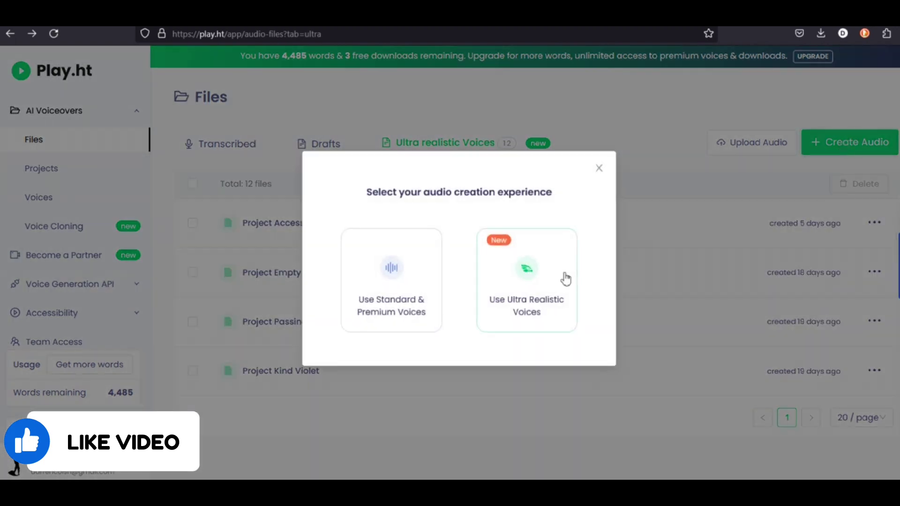
left_click(566, 278)
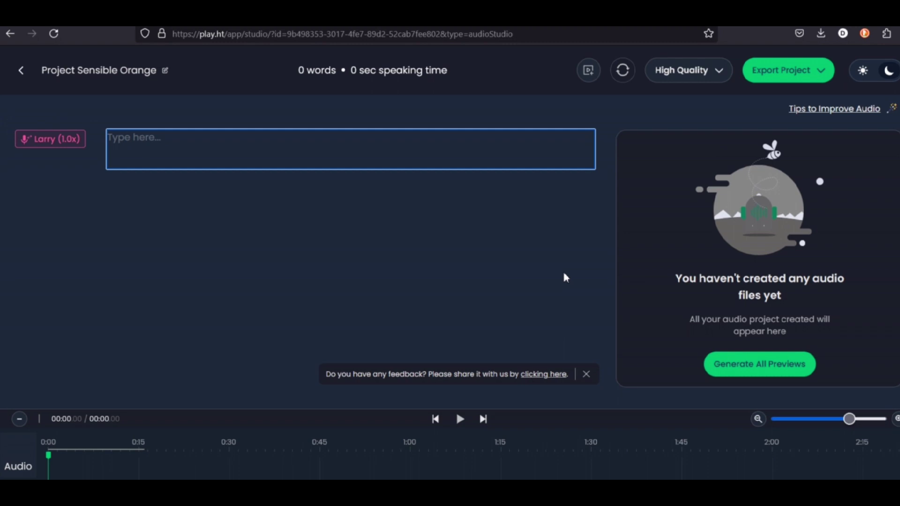
left_click(53, 140)
type("j")
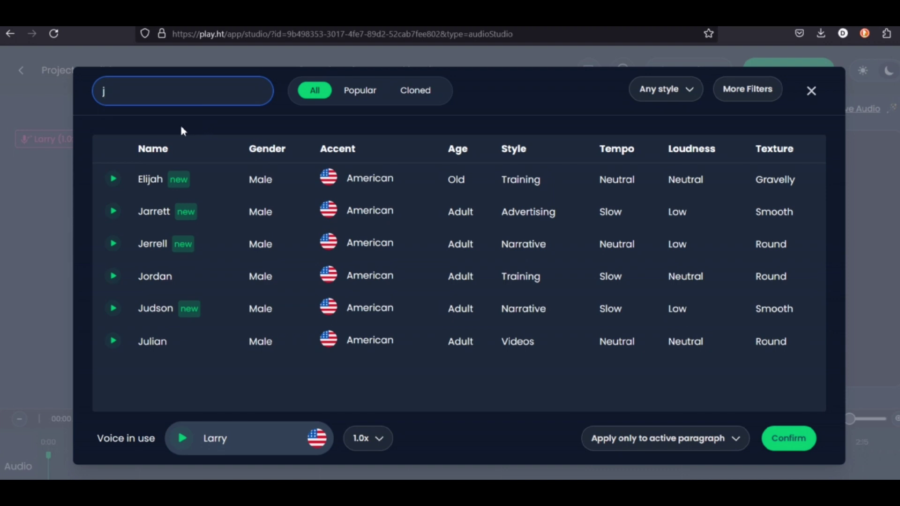
key("BackSpace")
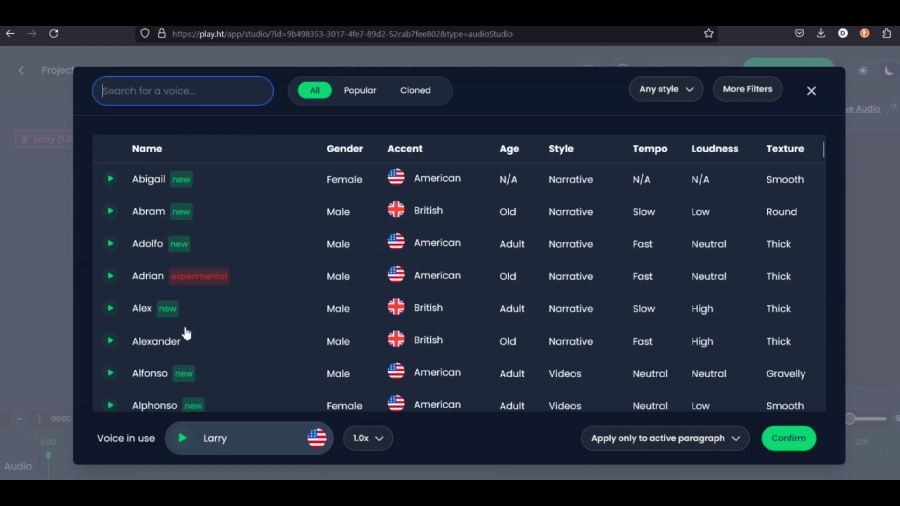
scroll(186, 334, "down", 1)
scroll(186, 335, "down", 3)
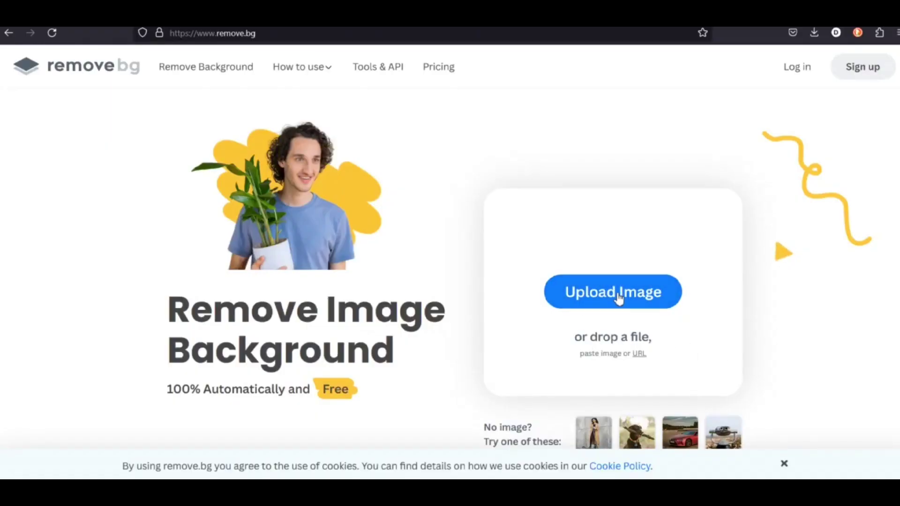
Step: On remove.bg, remove the background from stable-diffusion-xl(1) in Downloads and download the 500 × 500 preview image
left_click(618, 297)
left_click(441, 352)
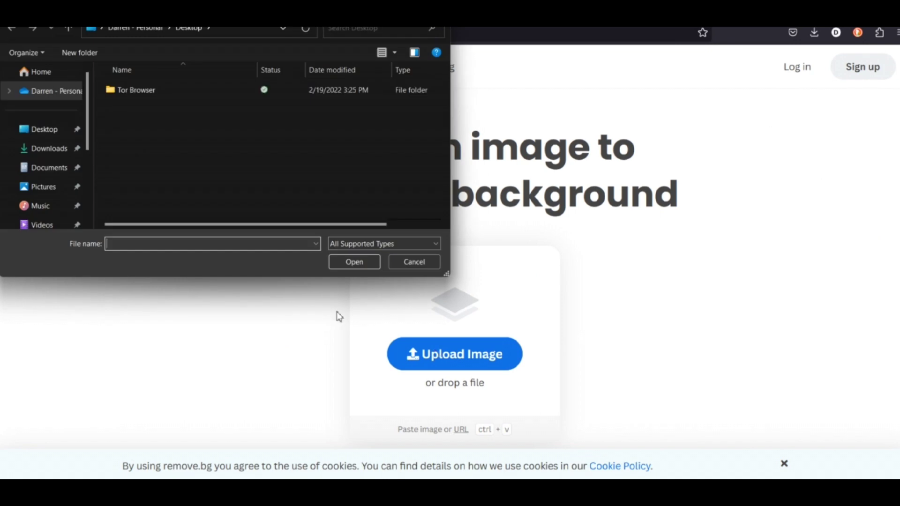
left_click(49, 149)
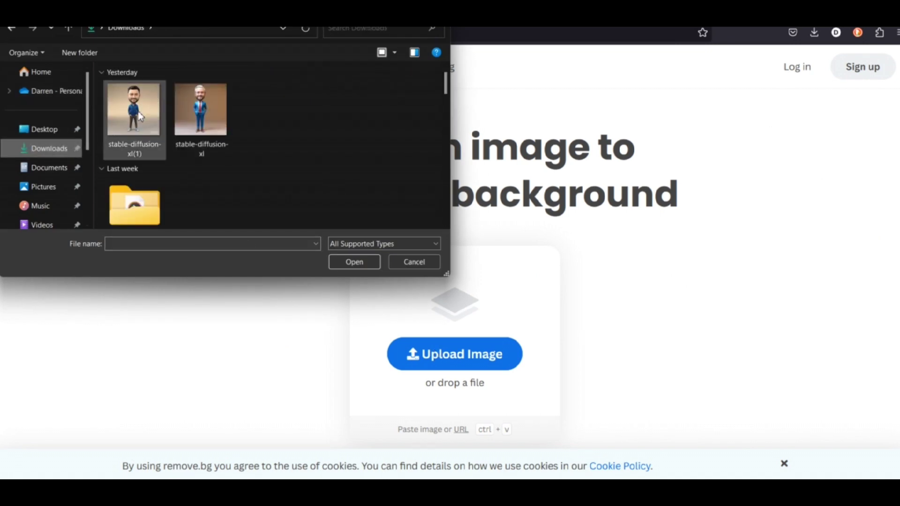
left_click(139, 116)
left_click(354, 263)
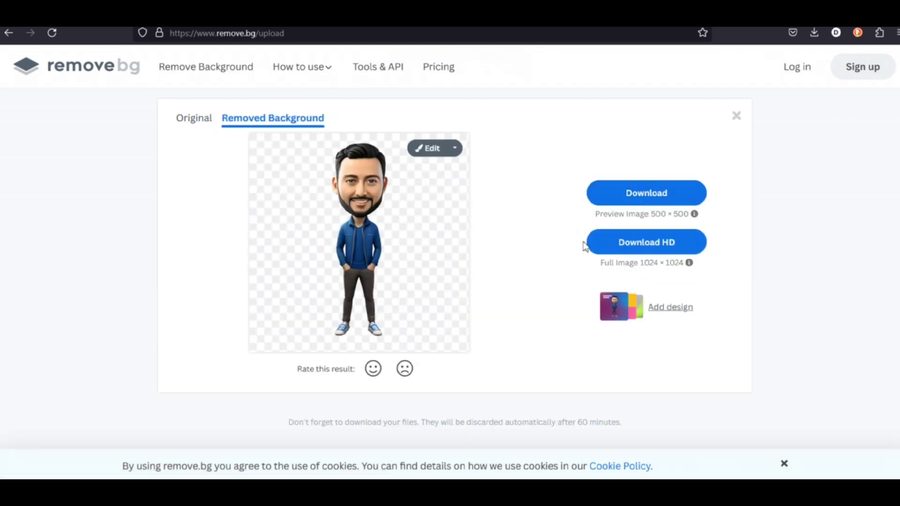
left_click(634, 197)
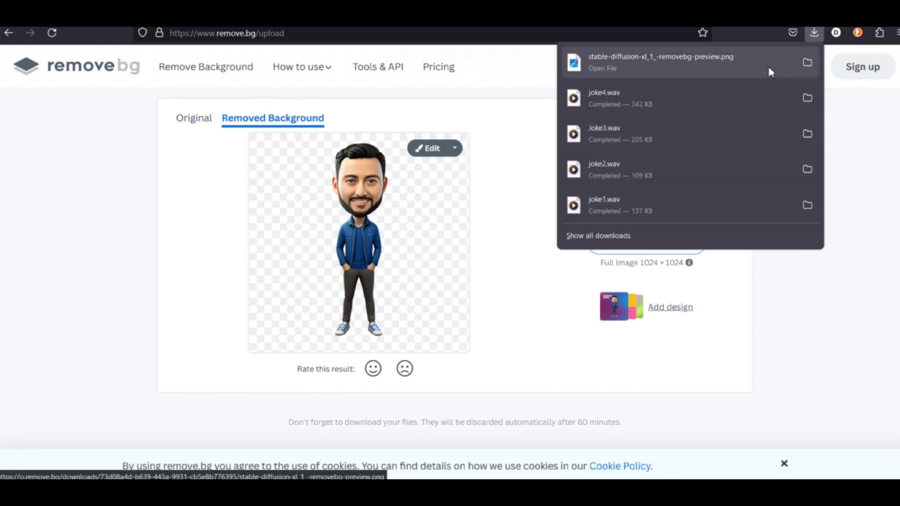
left_click(483, 266)
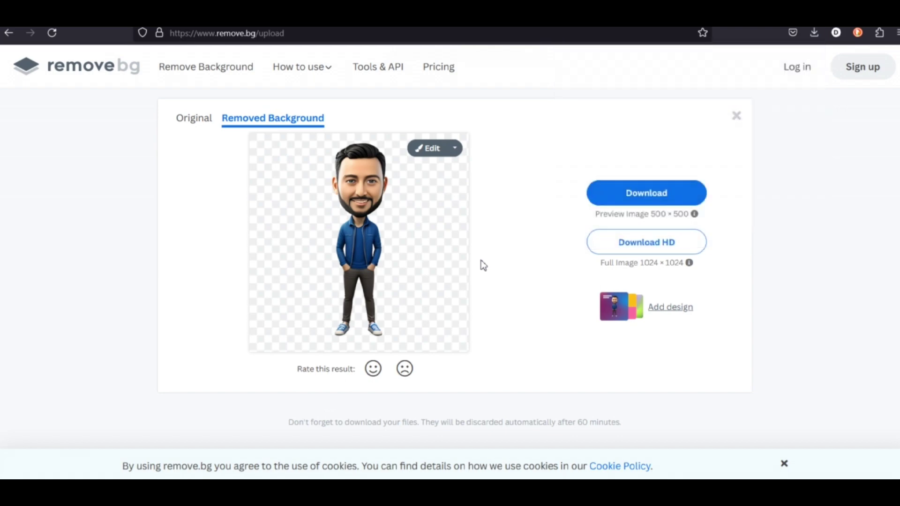
Step: Upload stable-diffusion-xl for background removal and download its 500 × 500 preview image
scroll(483, 264, "up", 2)
left_click(454, 117)
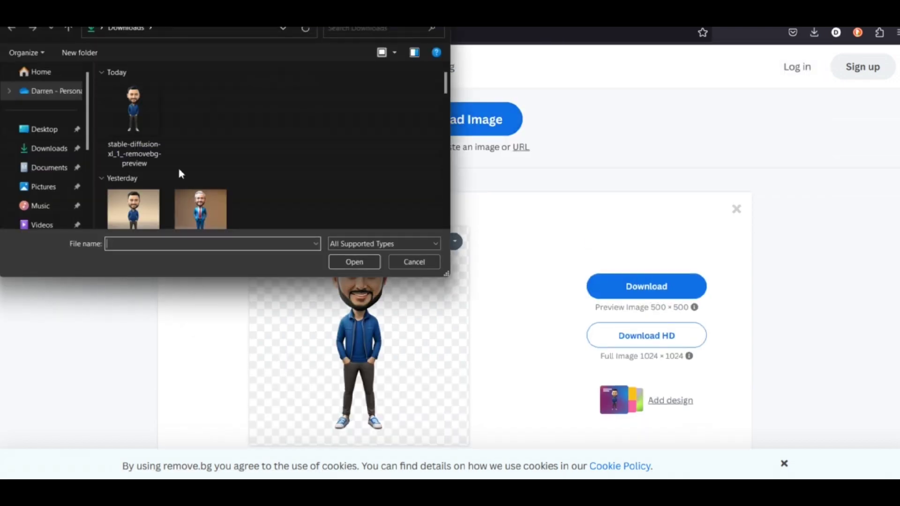
left_click(196, 204)
left_click(359, 263)
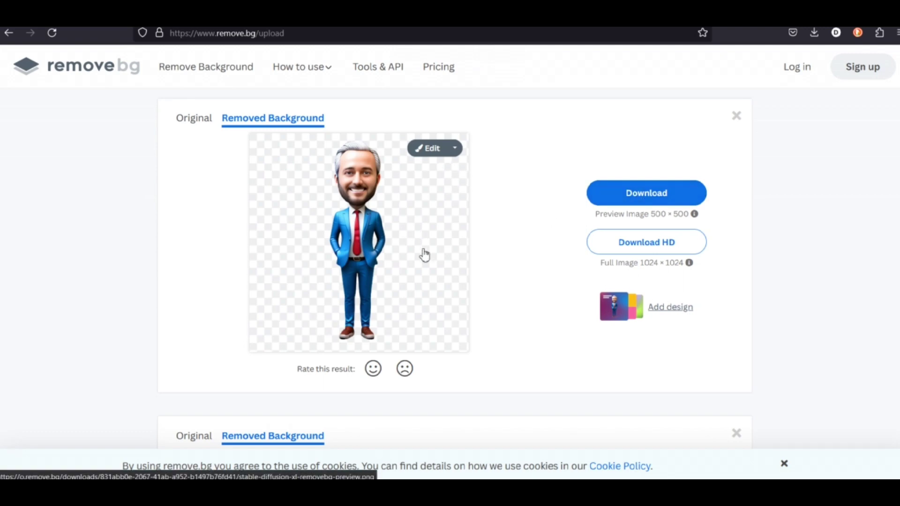
scroll(486, 297, "down", 3)
scroll(486, 298, "up", 3)
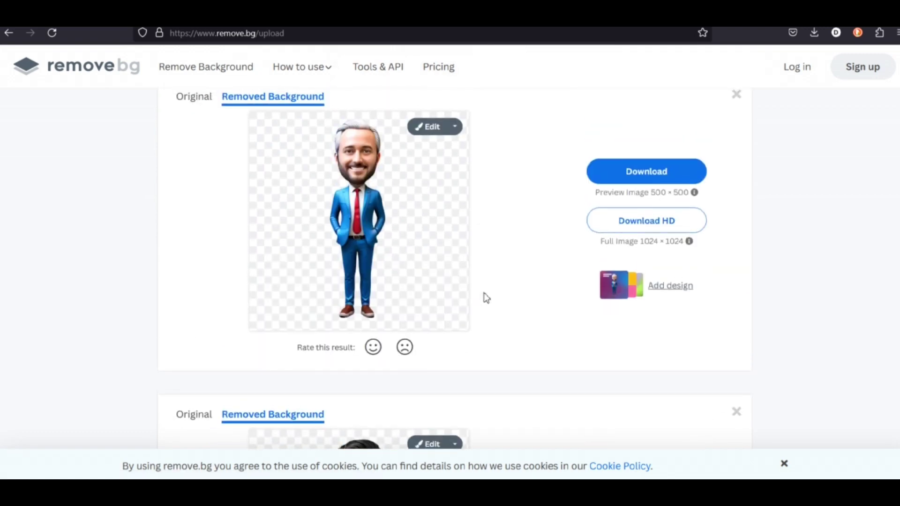
left_click(635, 171)
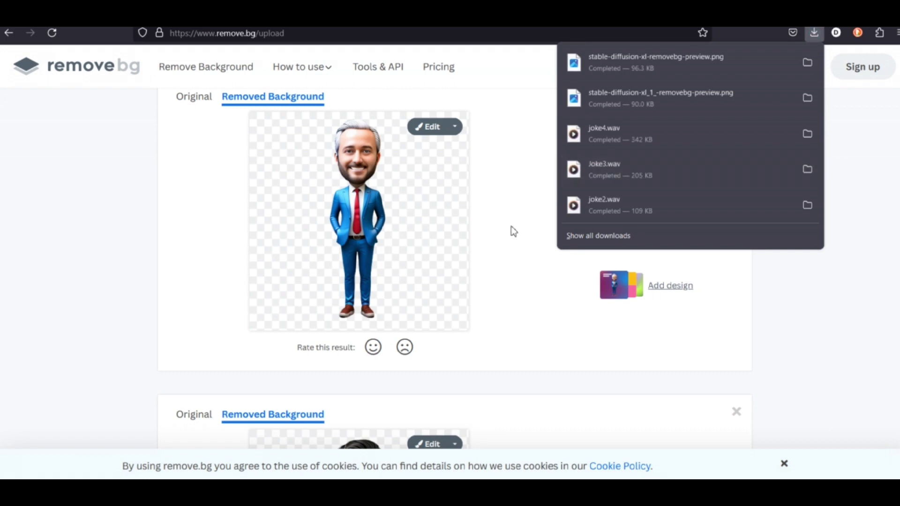
Step: Switch to Meta's Animated Drawings site, accept its cookies and start a new animation
left_click(471, 18)
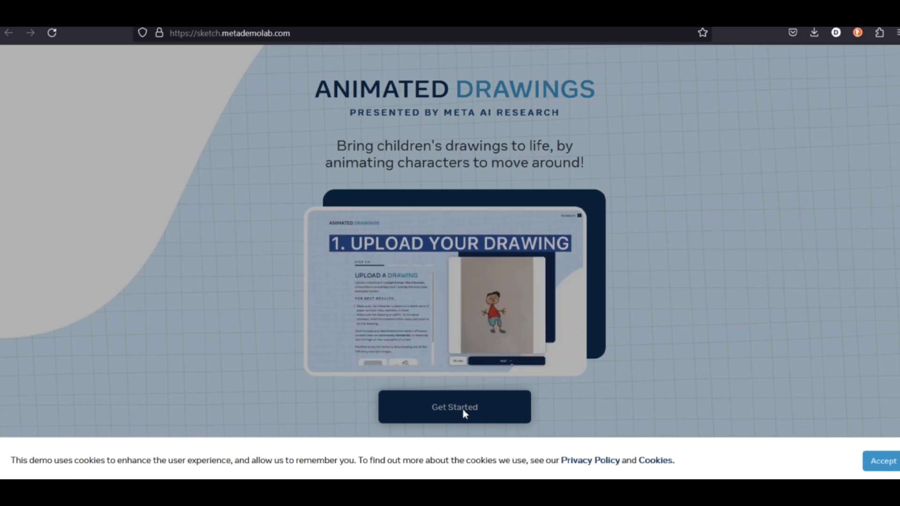
left_click(881, 462)
left_click(503, 413)
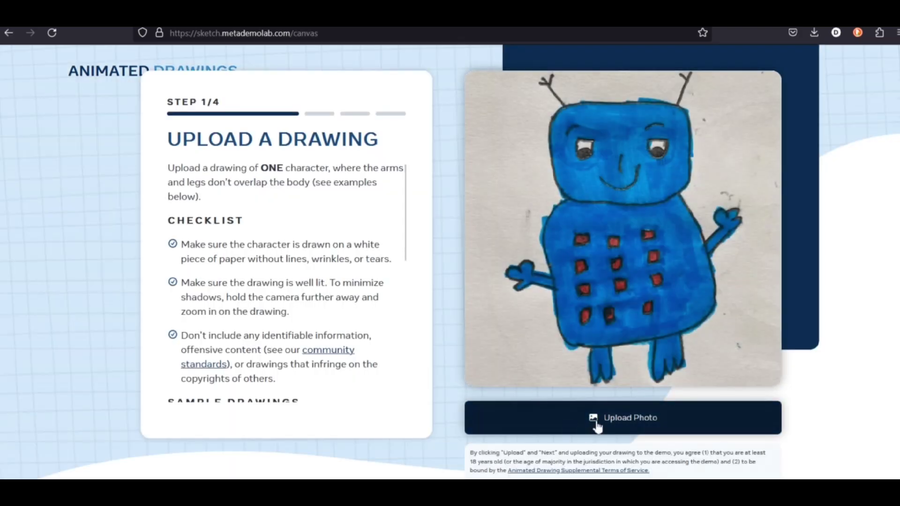
Step: Upload stable-diffusion-xl-removebg-preview from Downloads as the drawing and agree to its use for research
left_click(609, 422)
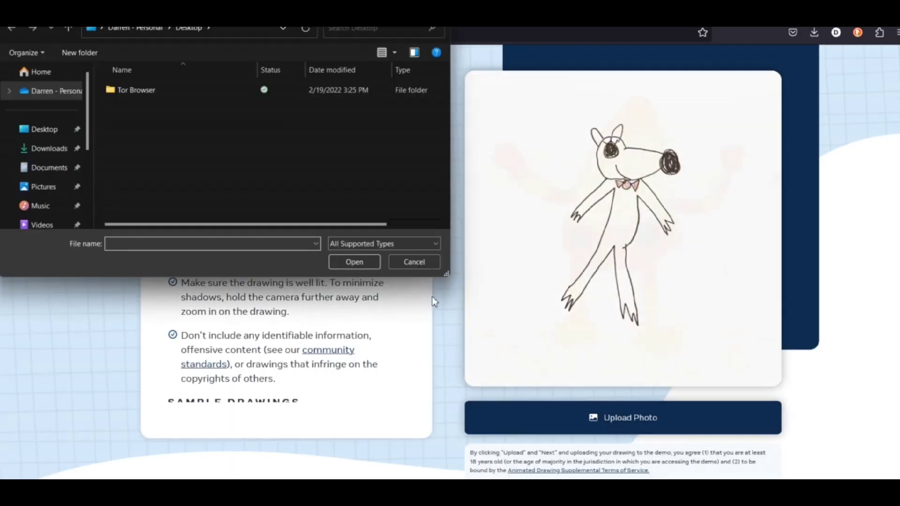
left_click(67, 148)
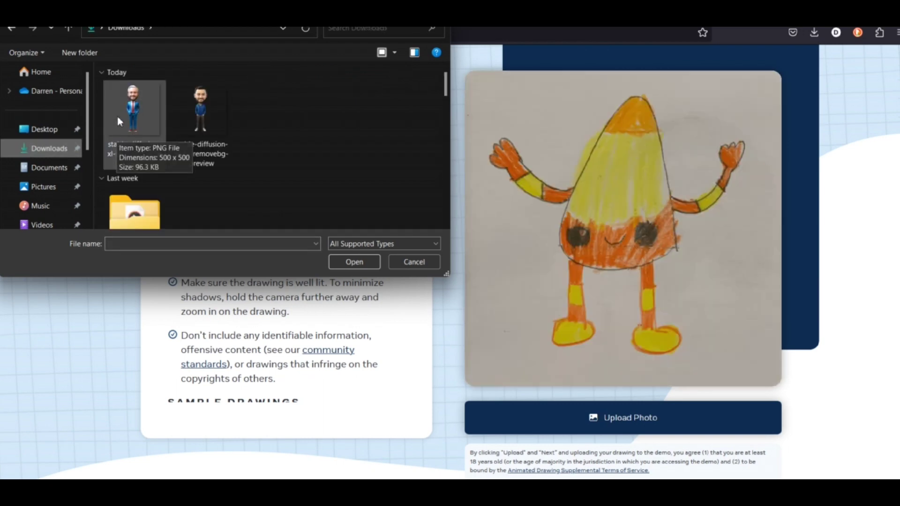
left_click(117, 117)
left_click(354, 262)
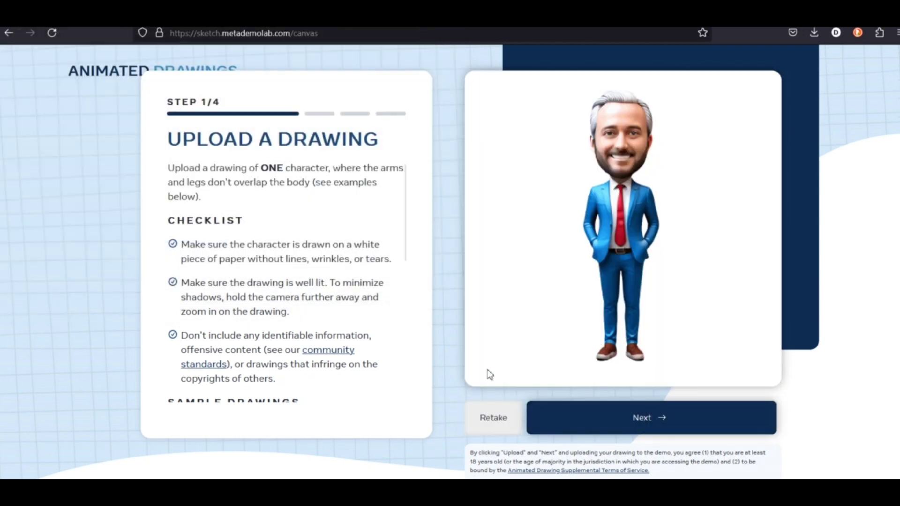
left_click(617, 425)
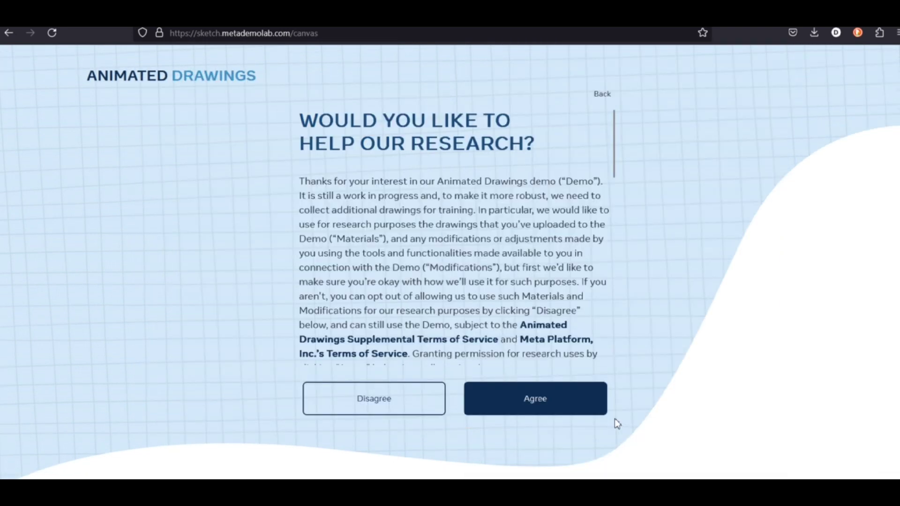
left_click(523, 401)
Step: Accept the detected bounding box, character mask and joints for the man in the blue suit
left_click(688, 423)
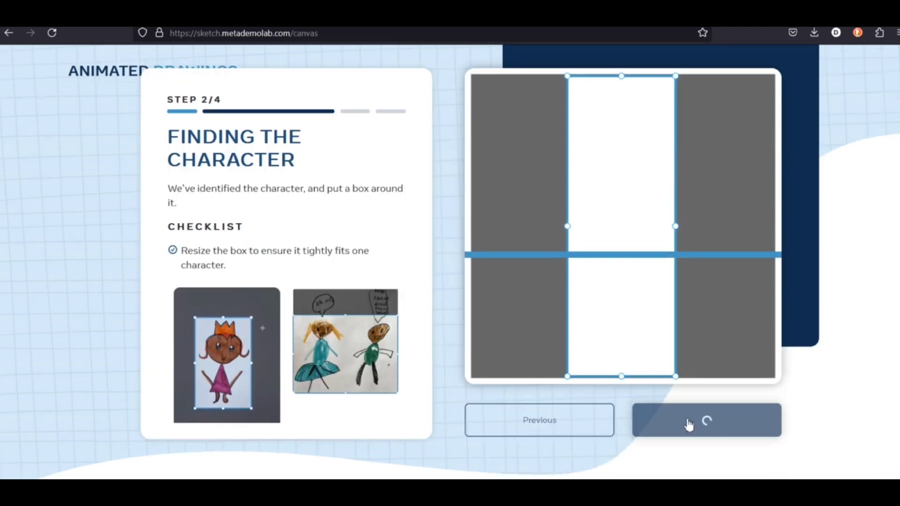
left_click(688, 425)
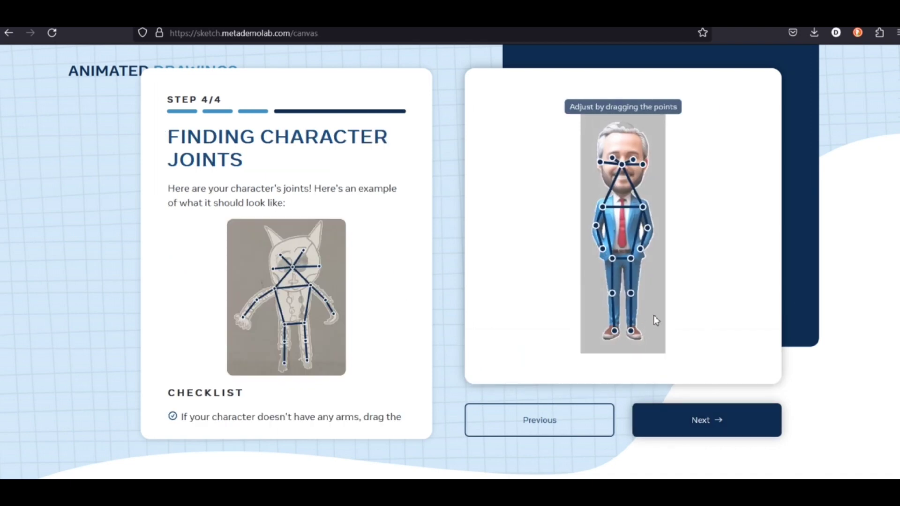
left_click(685, 425)
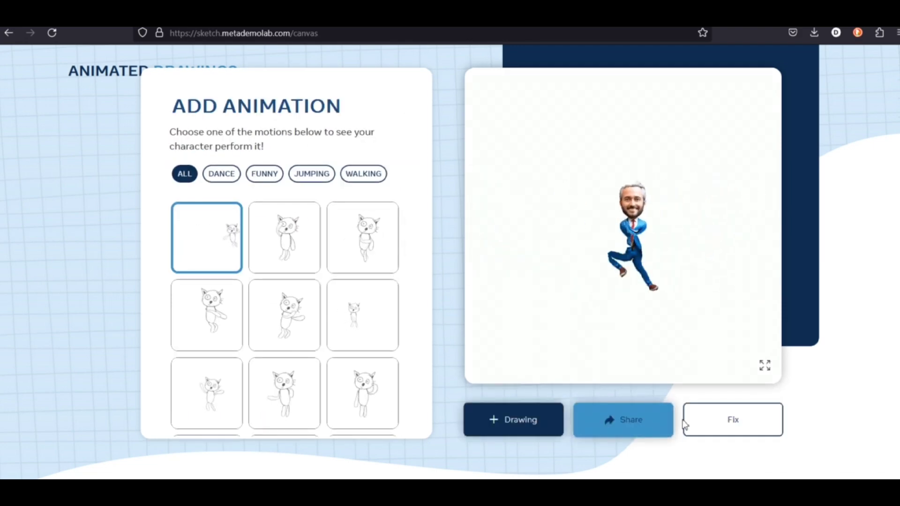
Step: Preview the second and third motions of the full motion list on the suited character
left_click(292, 244)
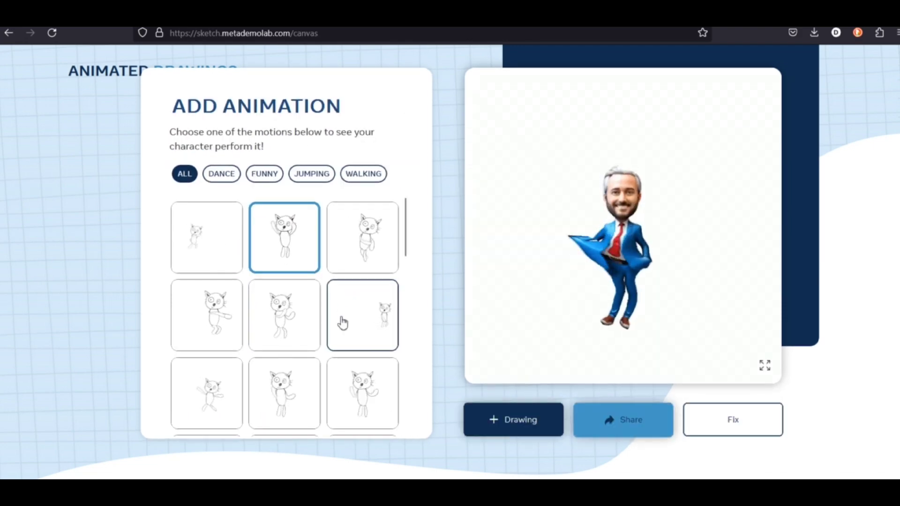
left_click(370, 250)
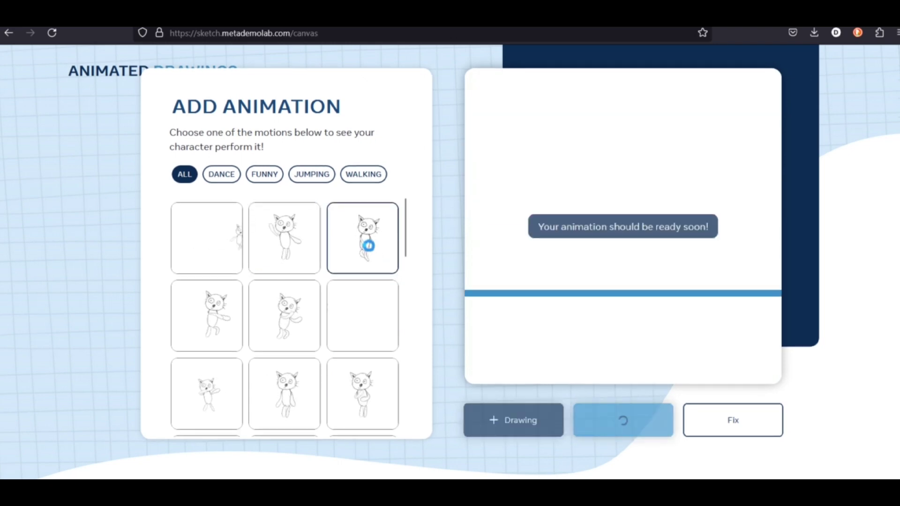
scroll(232, 323, "down", 1)
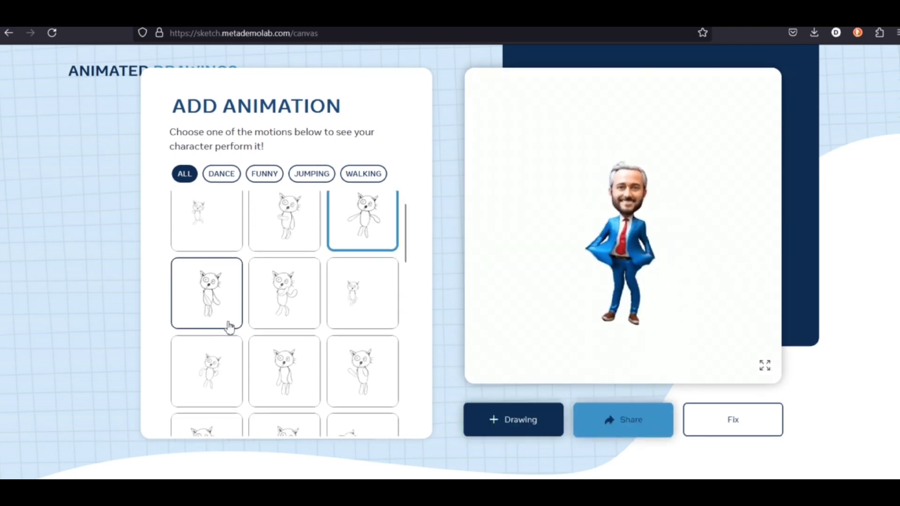
Step: Filter the motions to Walking and preview the three first-row walks on the suited character
left_click(365, 175)
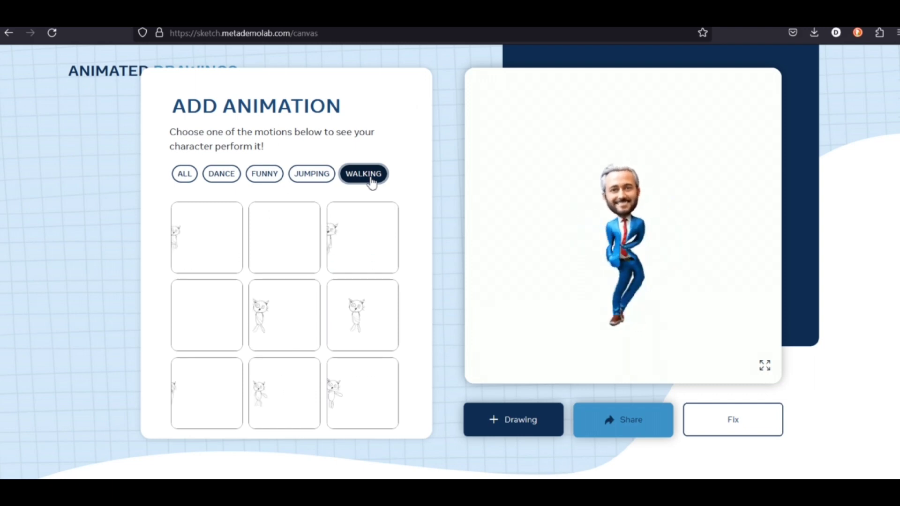
left_click(197, 236)
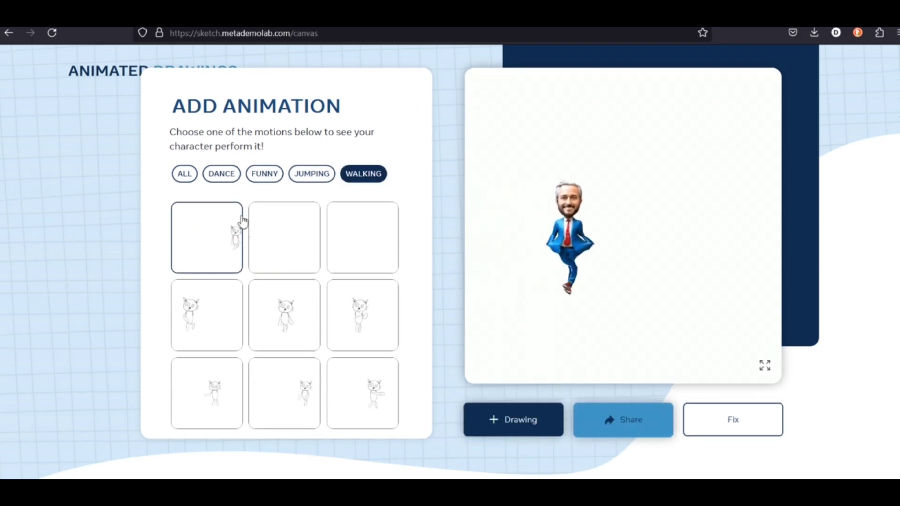
left_click(287, 237)
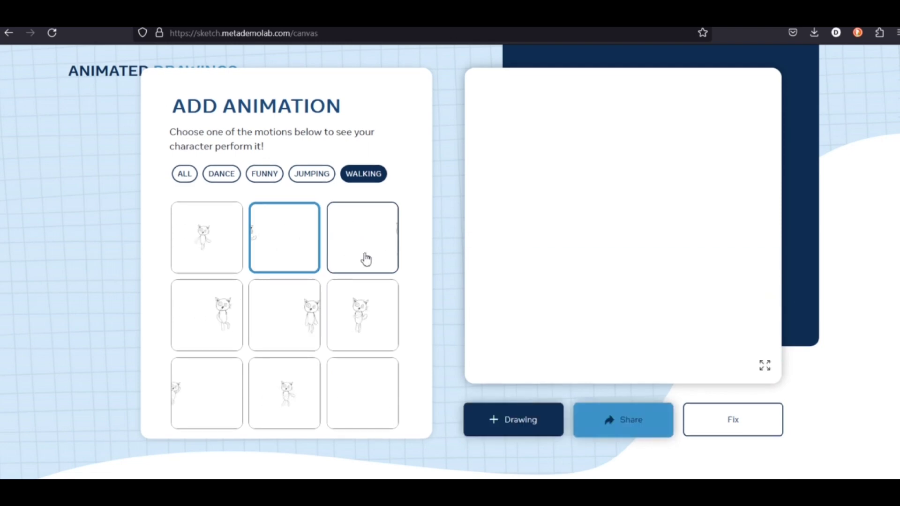
left_click(348, 247)
Step: Download the dark-haired character's standard_walk animation as a video and close the sharing options
scroll(863, 382, "down", 1)
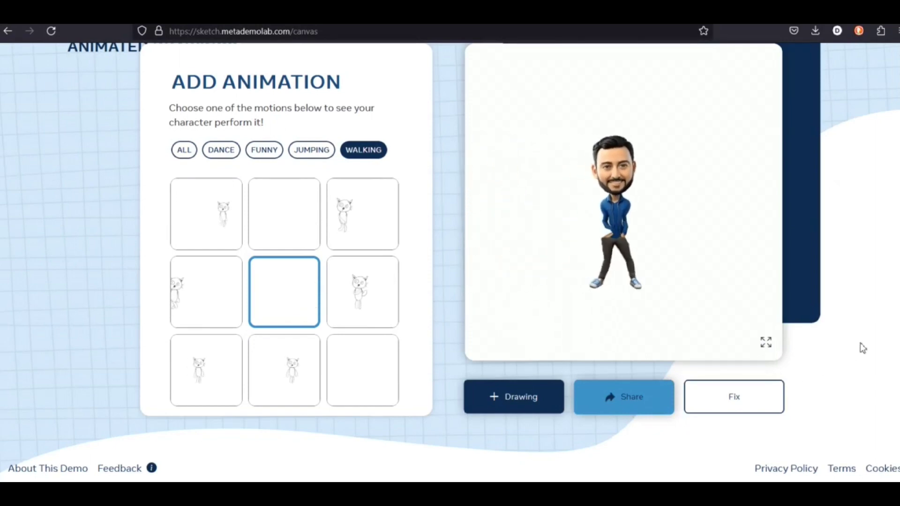
scroll(862, 348, "up", 1)
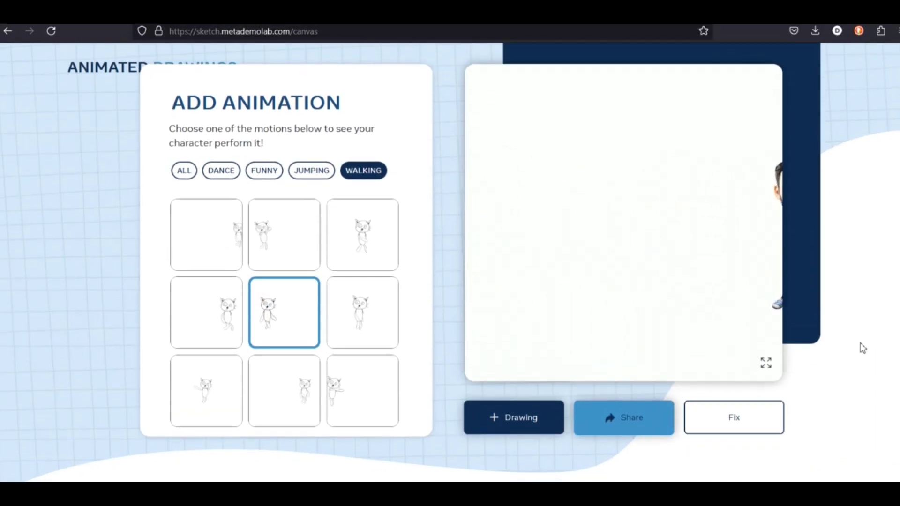
left_click(610, 417)
left_click(274, 248)
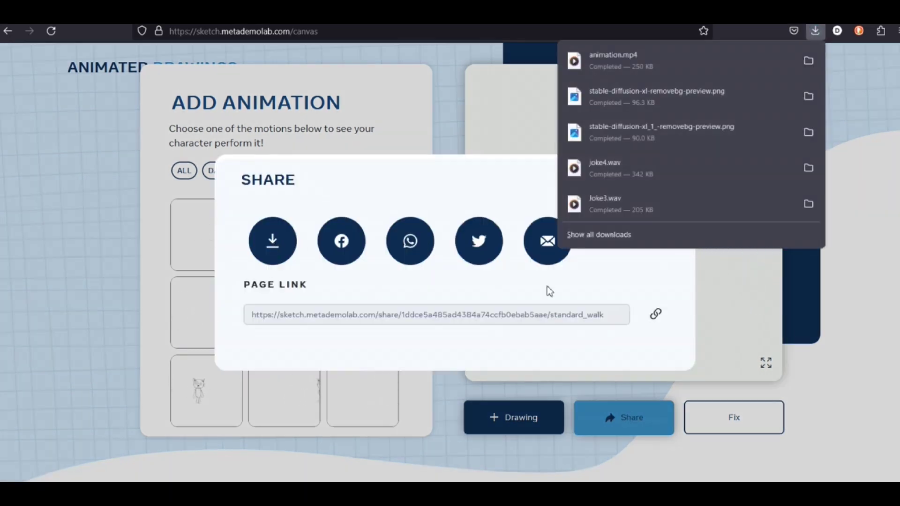
left_click(793, 351)
Step: Start another drawing, upload stable-diffusion-xl-removebg-preview from Downloads and agree to the research use
left_click(528, 408)
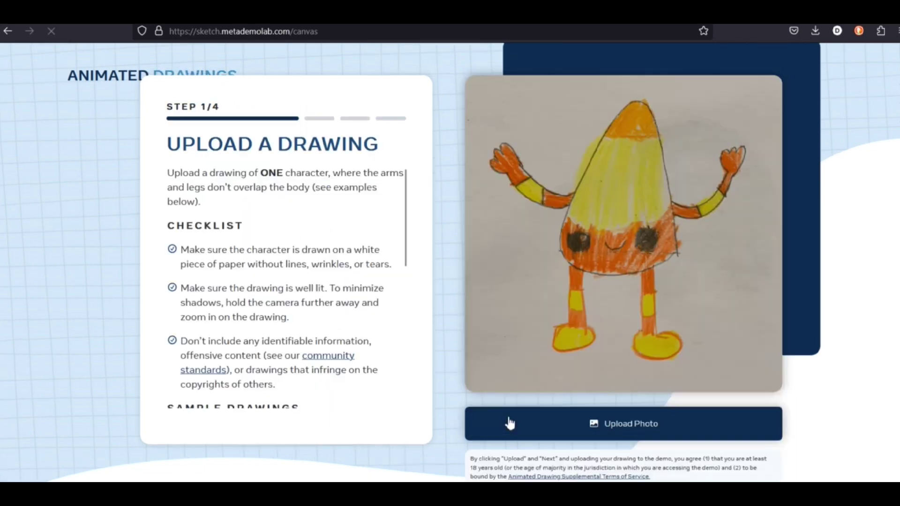
left_click(582, 425)
left_click(133, 115)
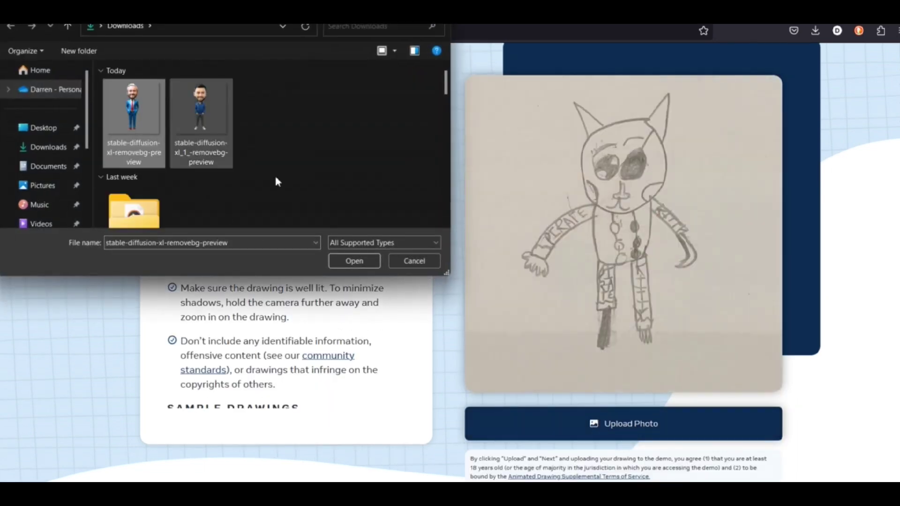
left_click(354, 261)
left_click(595, 422)
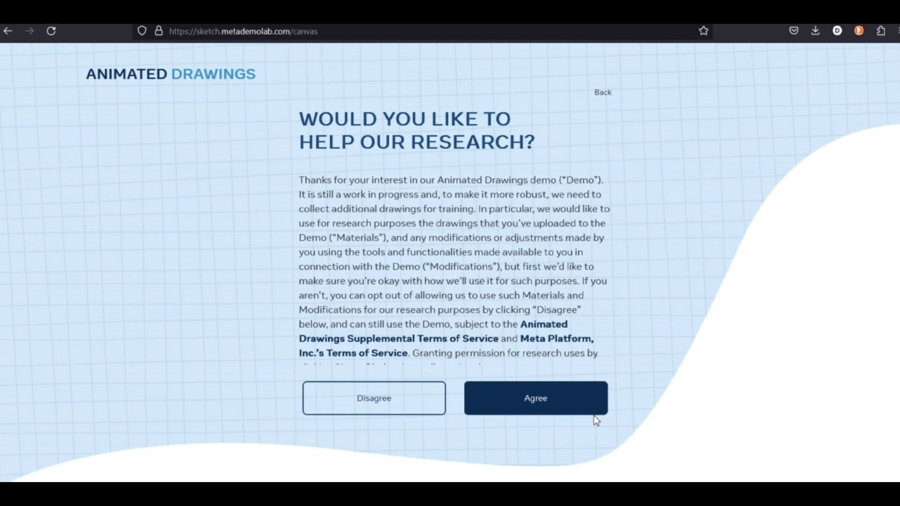
left_click(554, 411)
Step: Accept the suited character's bounding box, check the mask with the pen and eraser tools, and accept the mask and joints
left_click(660, 440)
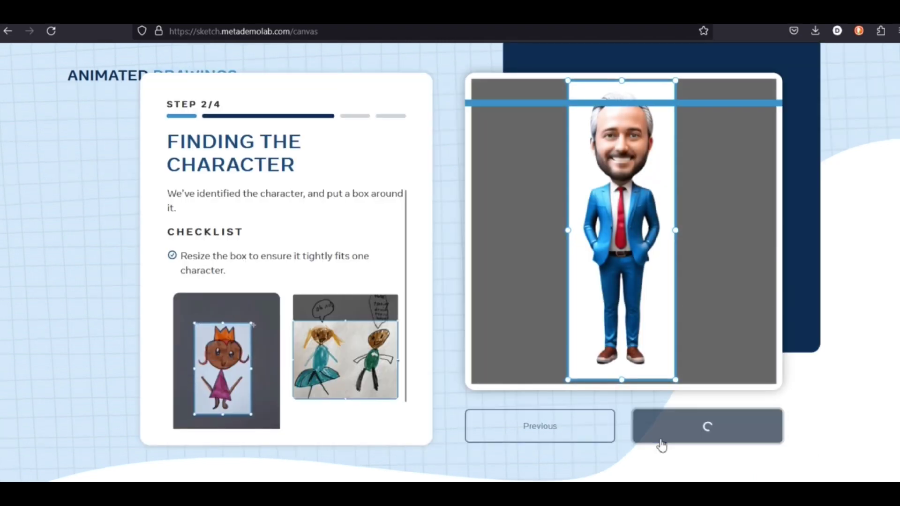
left_click(489, 370)
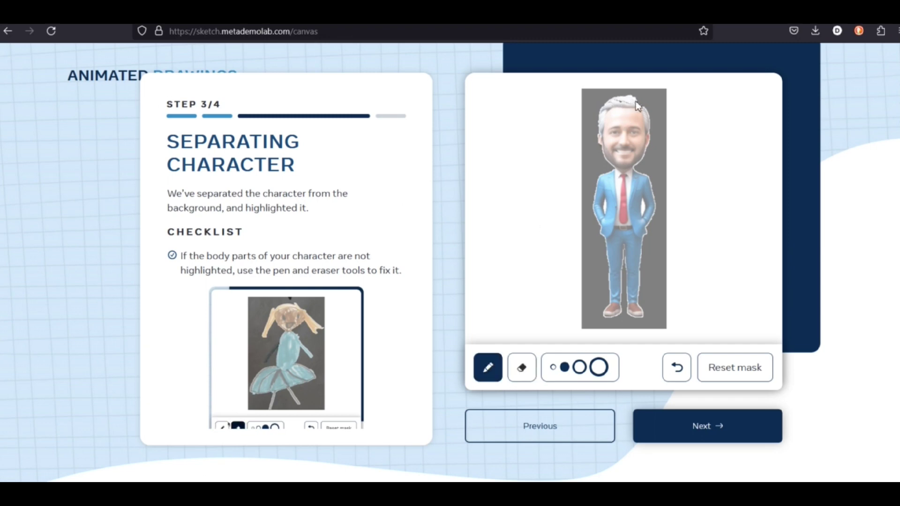
left_click(520, 369)
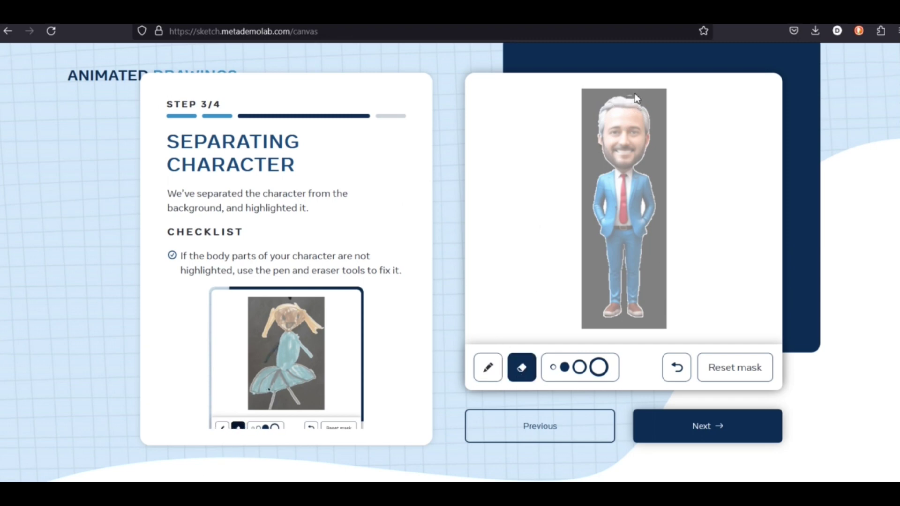
left_click(707, 428)
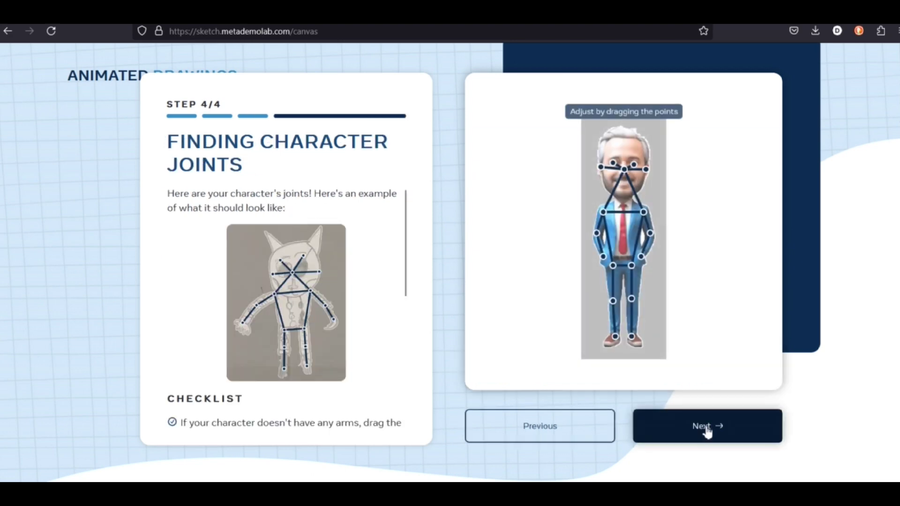
left_click(708, 430)
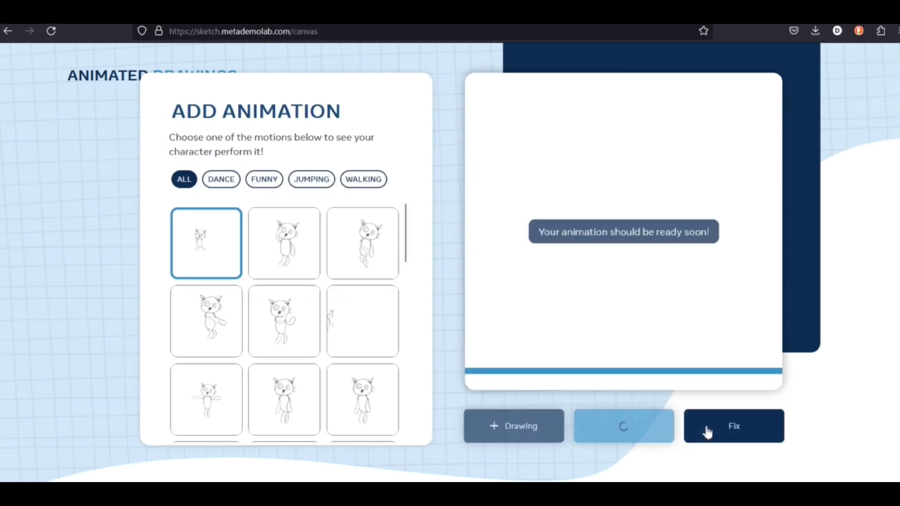
Step: Filter the motions to Walking, try several walks on the suited character and apply the walk_swing_arms motion
left_click(370, 179)
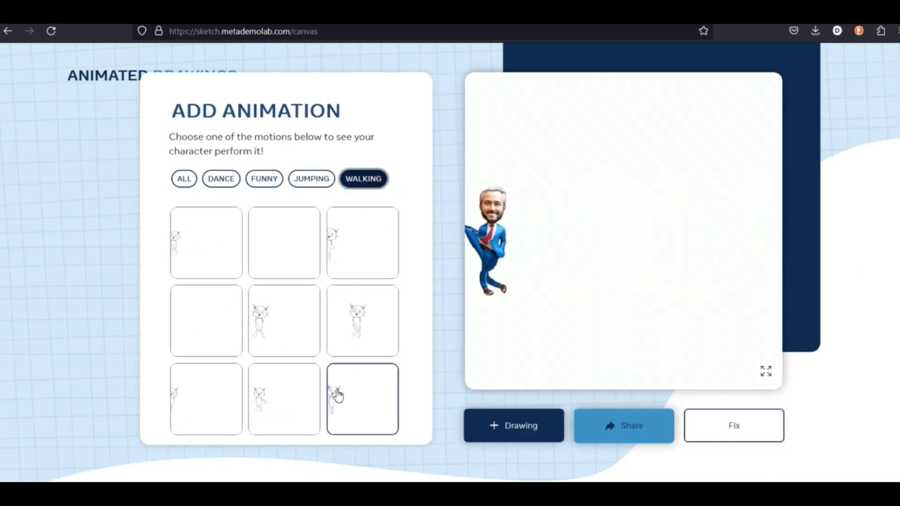
left_click(350, 391)
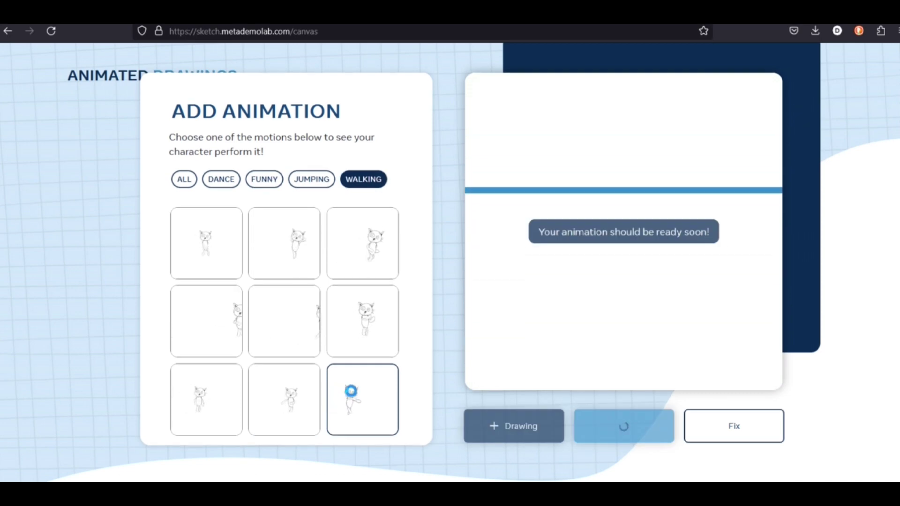
left_click(308, 400)
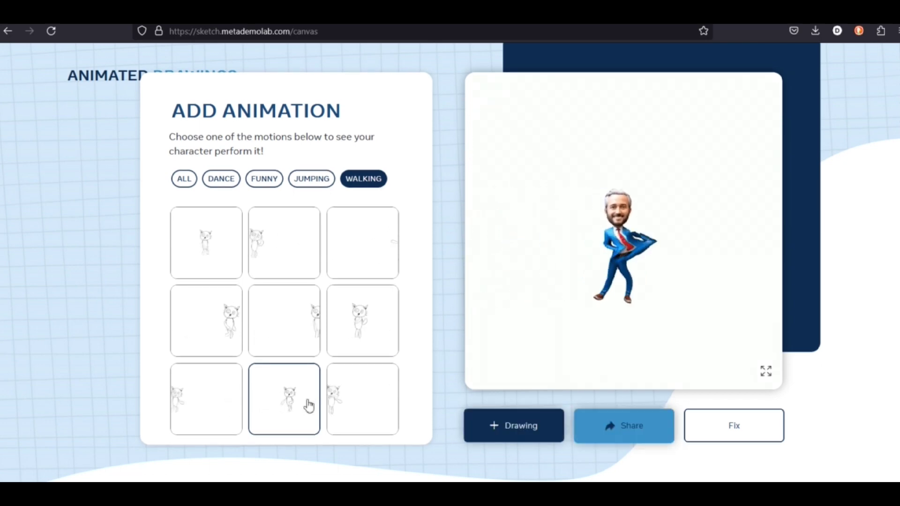
left_click(358, 254)
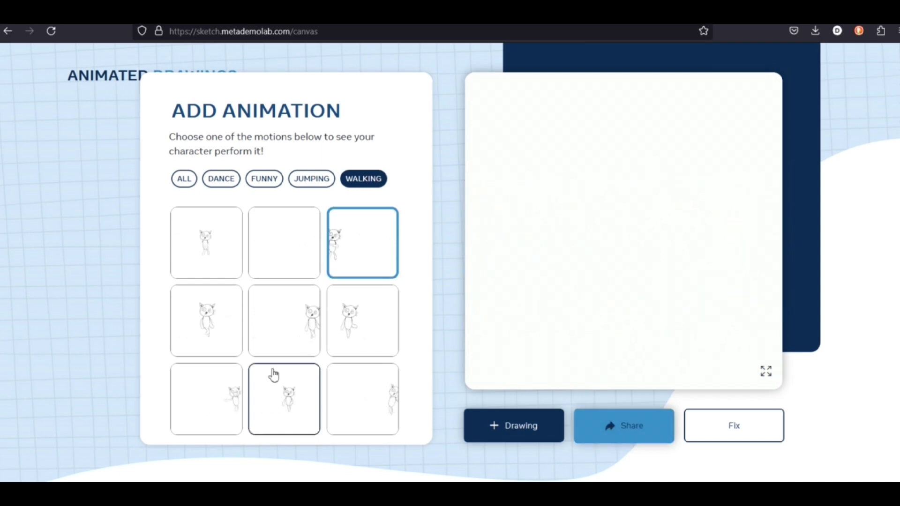
left_click(286, 387)
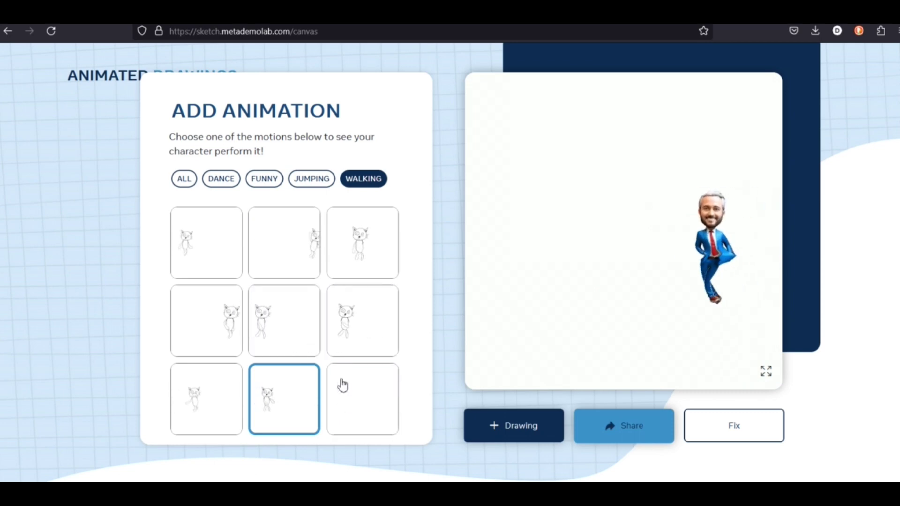
Step: Download the suited character's walk_swing_arms animation as a video and close the sharing options
left_click(656, 425)
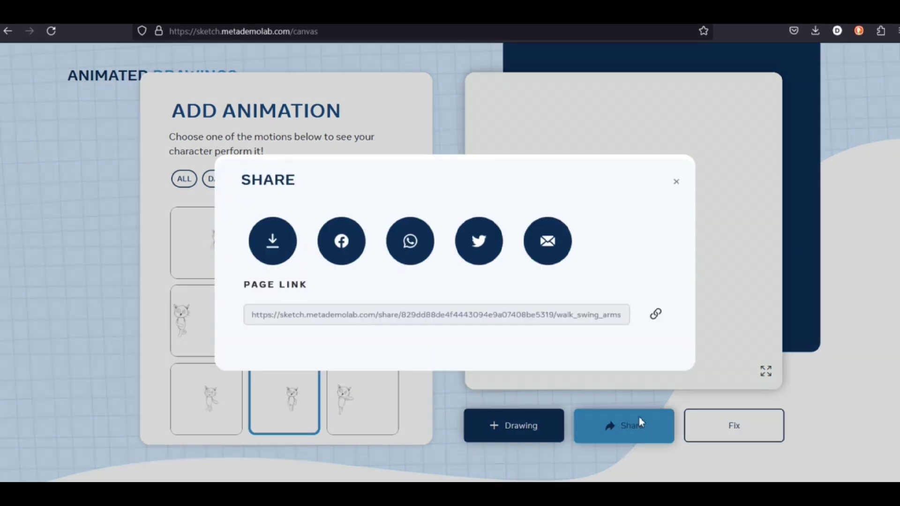
left_click(296, 250)
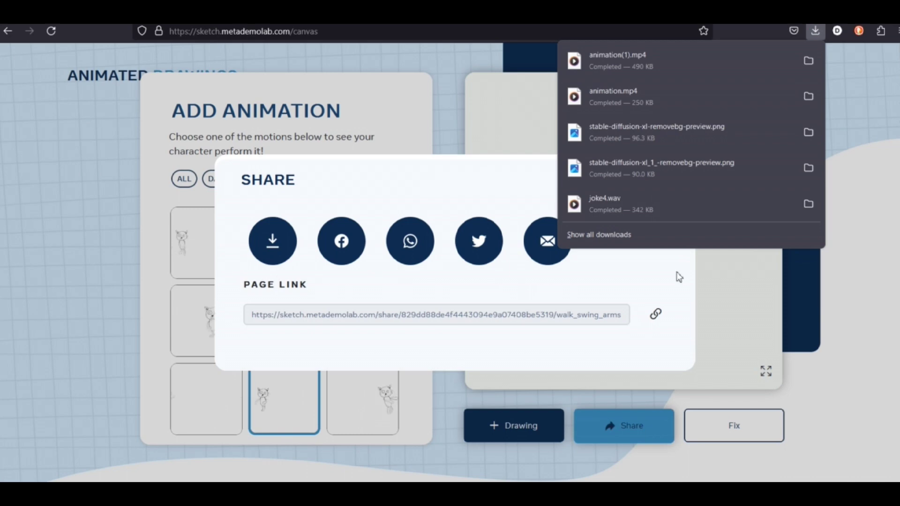
left_click(842, 261)
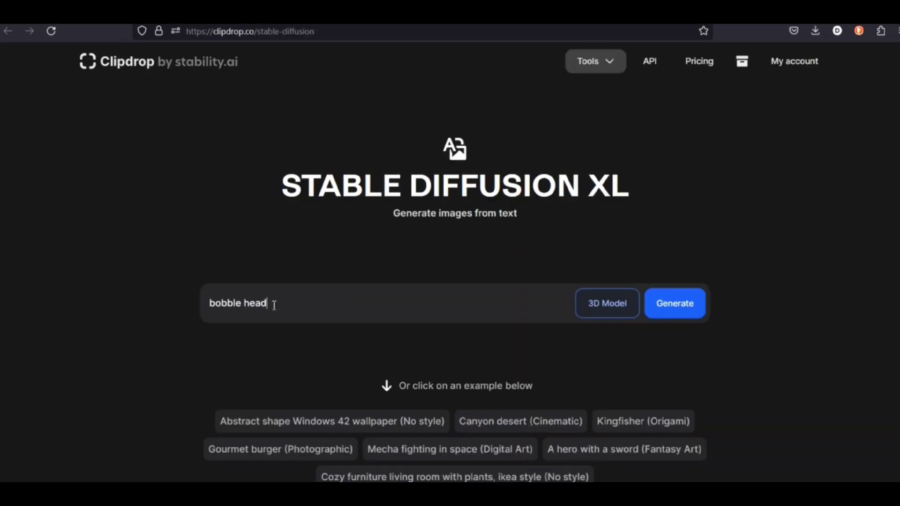
Step: On Clipdrop's Stable Diffusion XL page, replace the prompt with "park with walkway and park bench"
left_click_drag(274, 304, 165, 300)
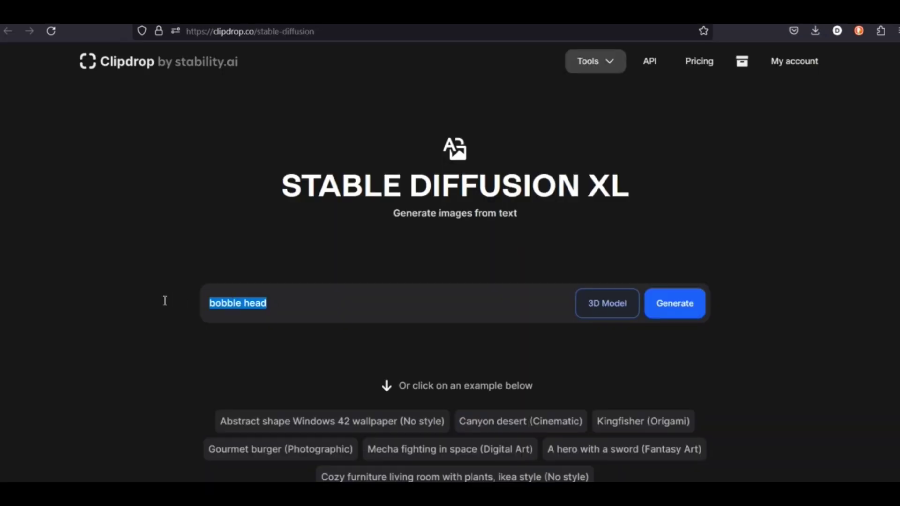
type("park with walkwa")
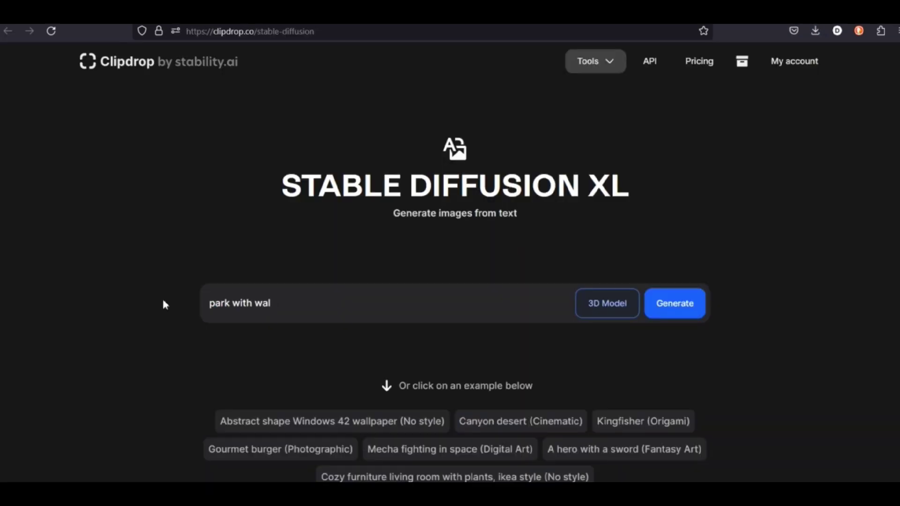
key("BackSpace")
key("BackSpace")
type("way and park bench")
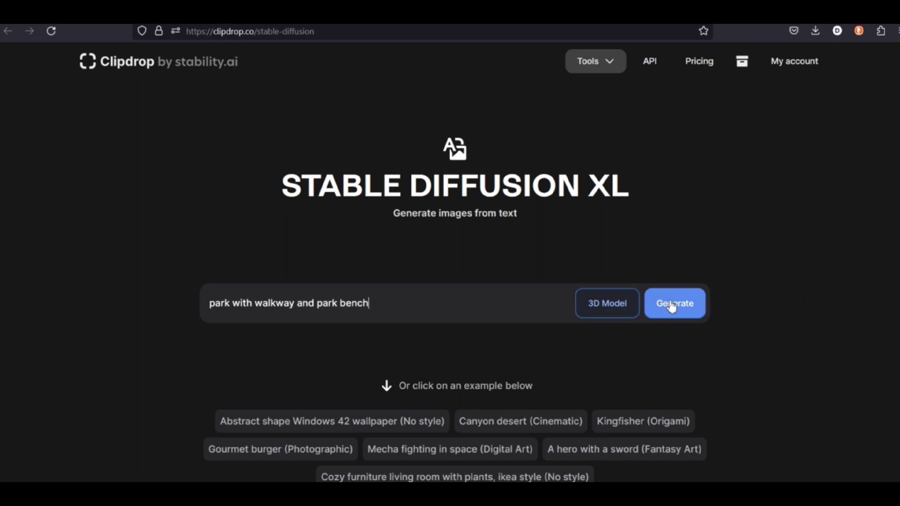
Step: Generate the park images, choose the one with the blue bench on the brick plaza and download it in HD
left_click(672, 305)
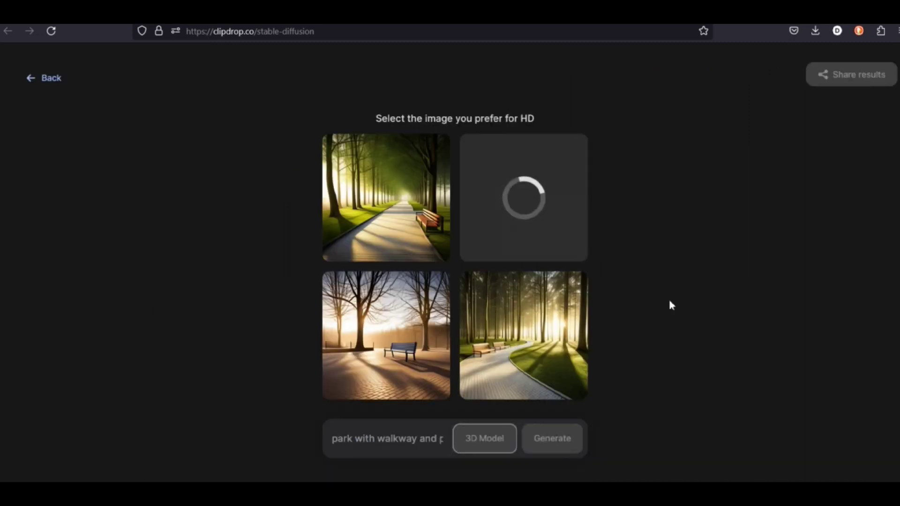
left_click(384, 331)
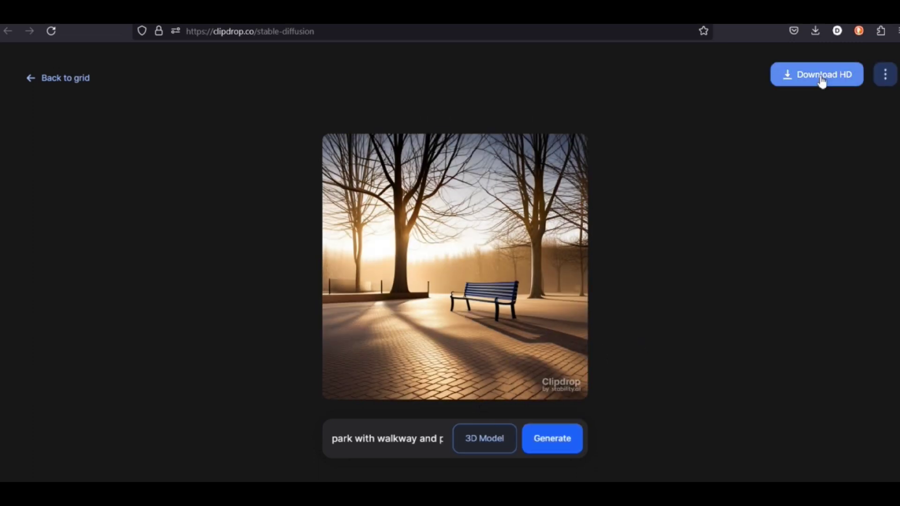
left_click(822, 80)
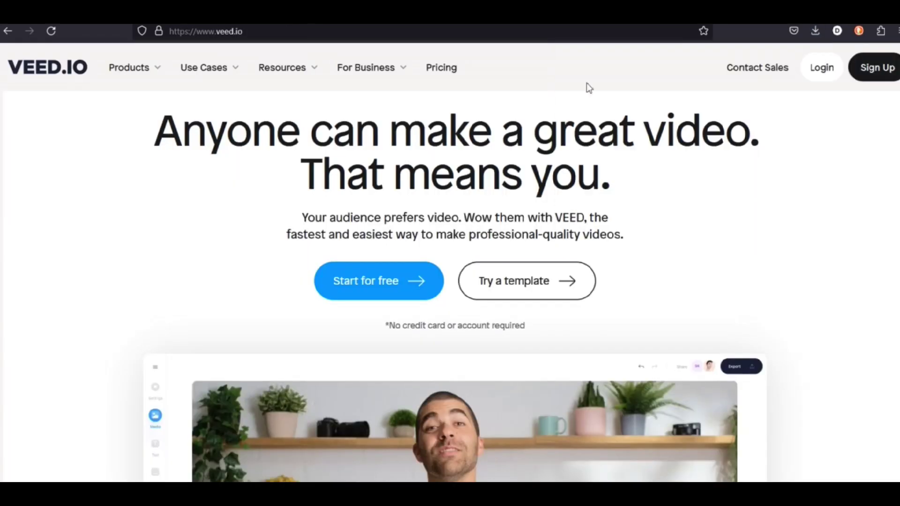
Step: Switch to VEED.IO and start a free project with the park image stable-diffusion-xl(2) as the background
scroll(114, 271, "down", 3)
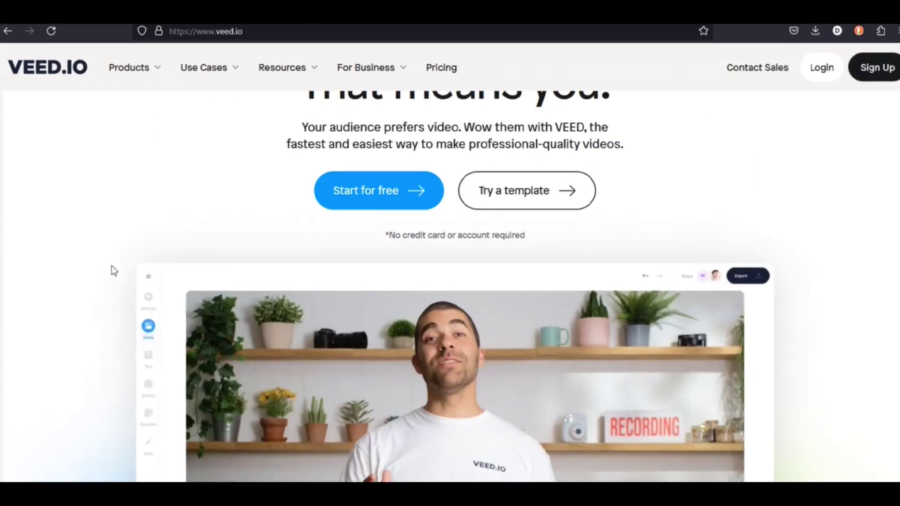
scroll(114, 271, "up", 2)
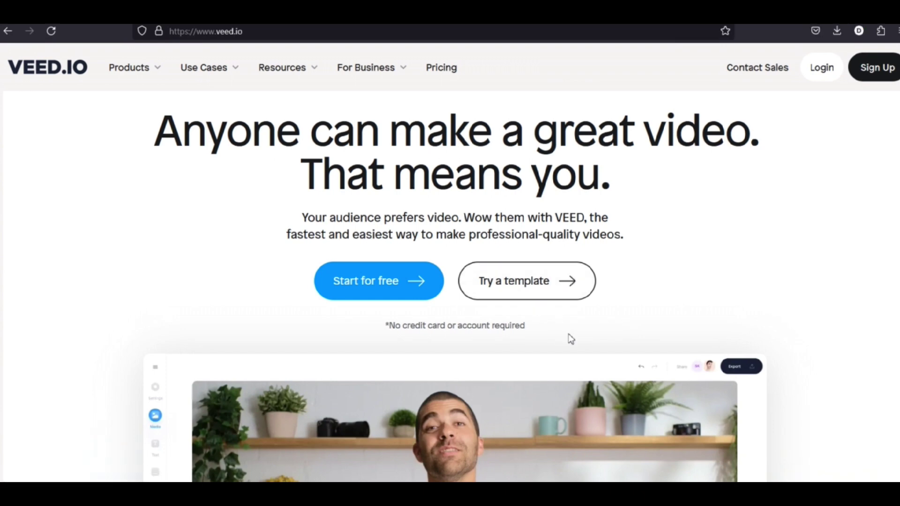
left_click(400, 278)
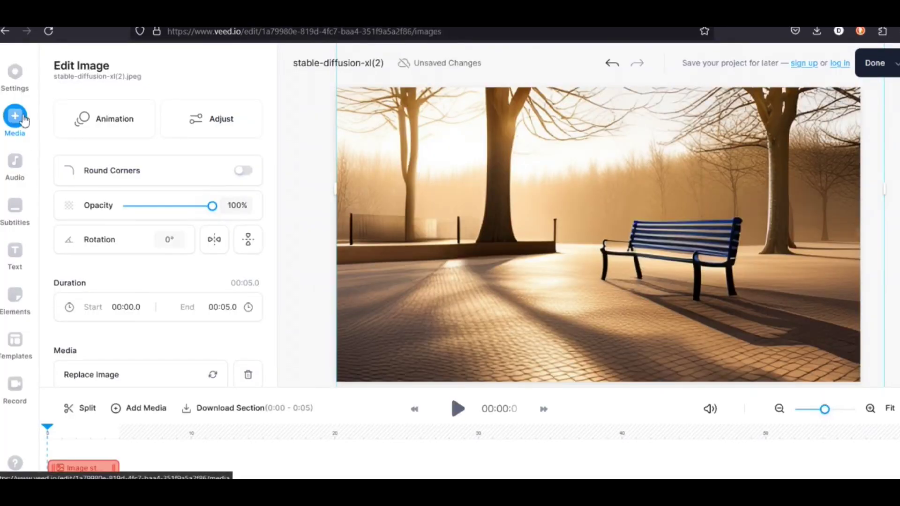
Step: Upload the suited character's walking video, animation(1), from the Downloads folder into the project
left_click(24, 120)
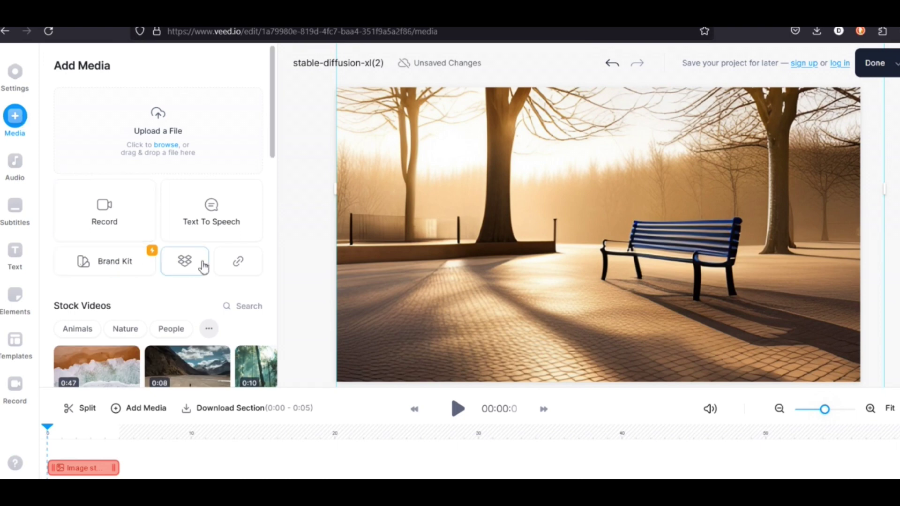
left_click(159, 135)
left_click(209, 127)
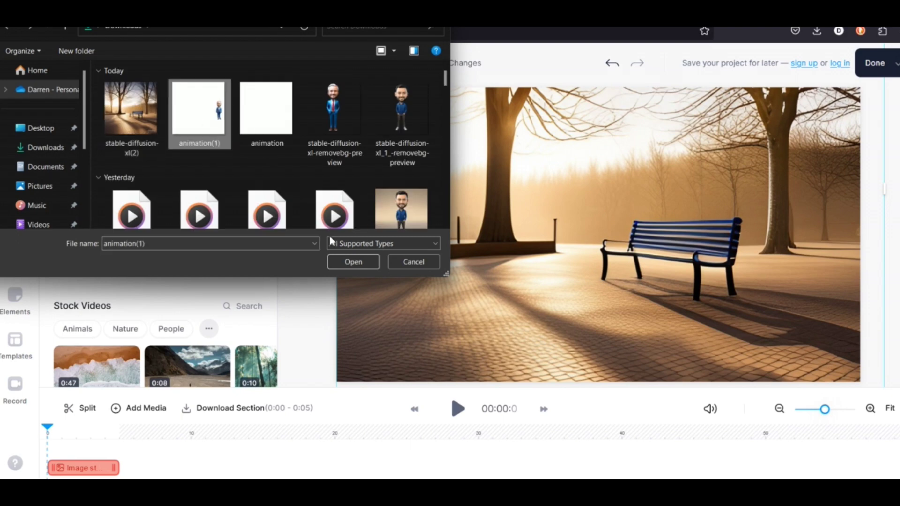
left_click(347, 263)
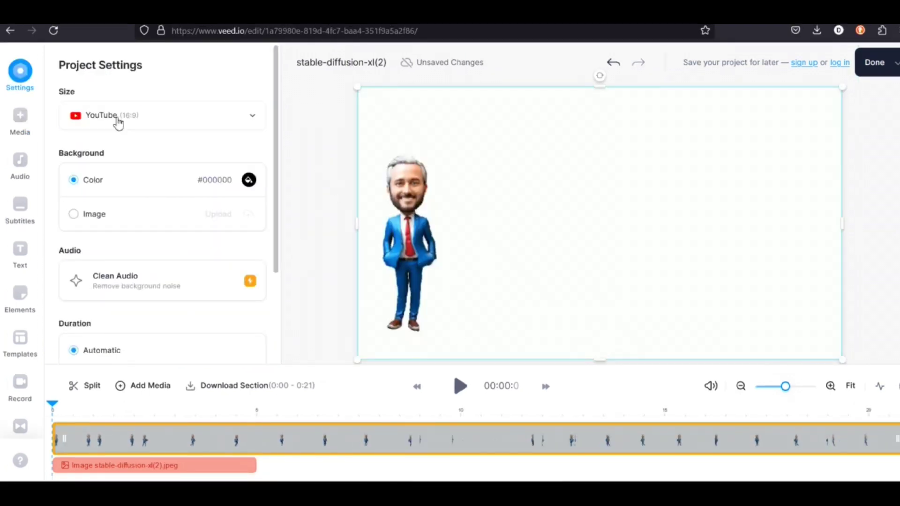
Step: Remove the white background from the suited character's animation(1) video
scroll(153, 195, "down", 3)
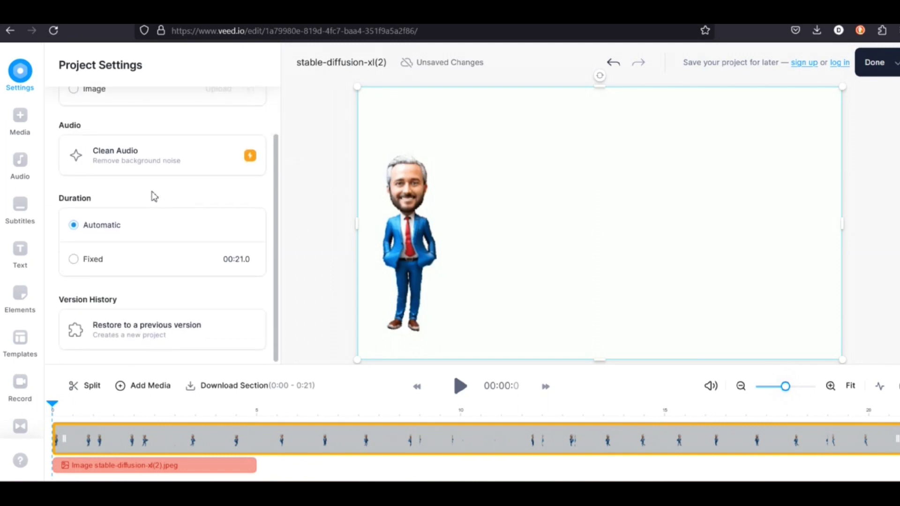
left_click(525, 194)
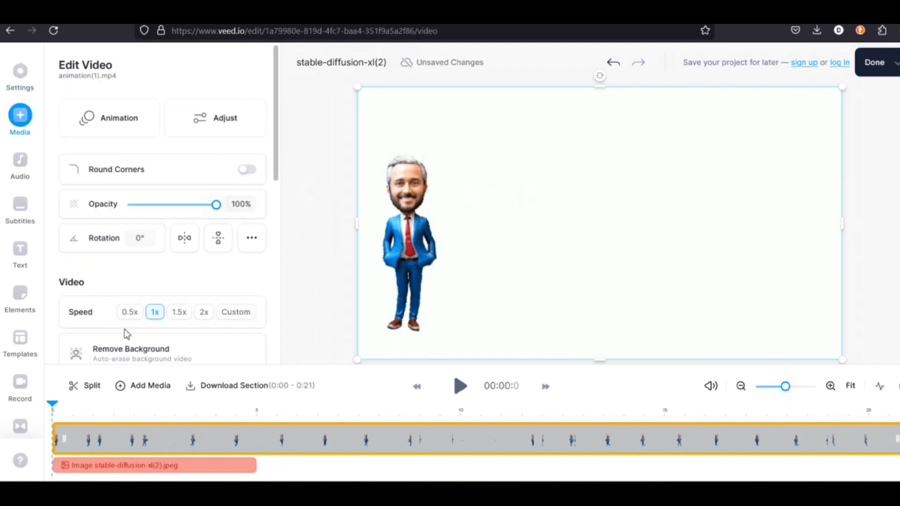
left_click(136, 357)
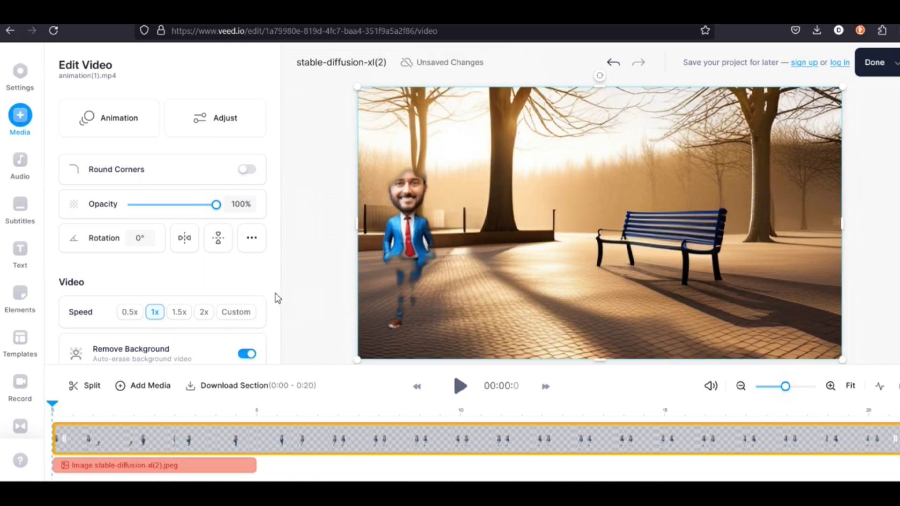
scroll(182, 311, "down", 3)
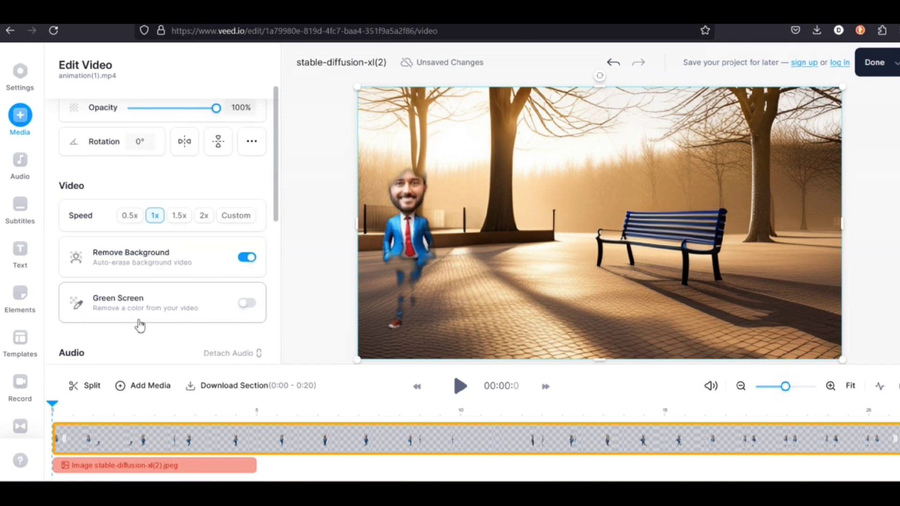
Step: Upload the second character's walking video, animation, from the Downloads folder and remove its background
key("Escape")
left_click(171, 143)
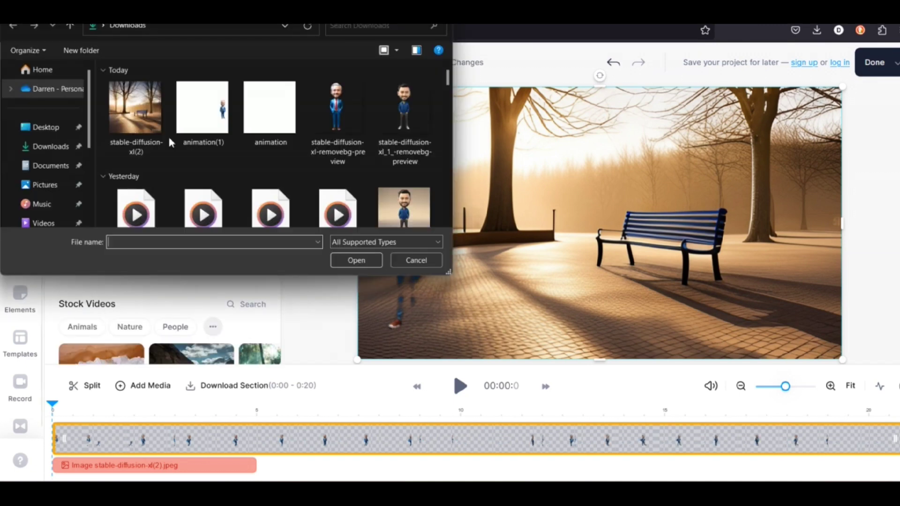
left_click(270, 107)
left_click(357, 260)
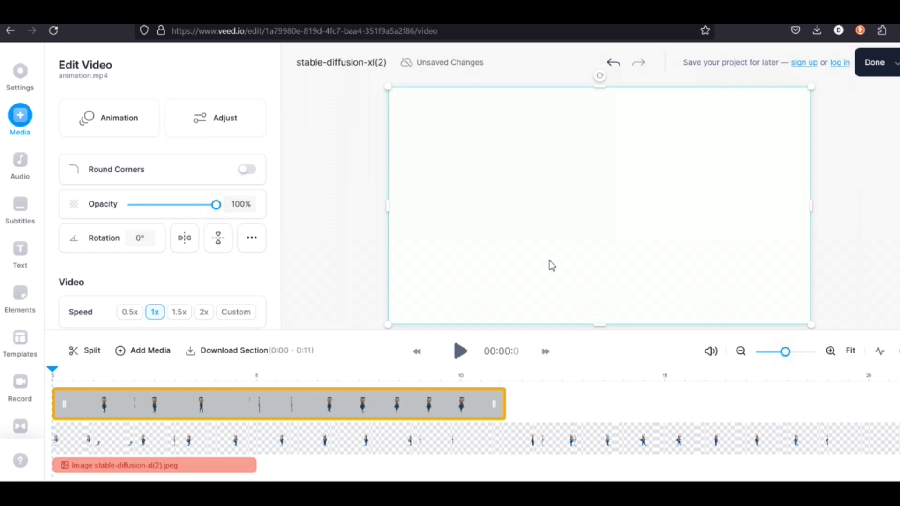
scroll(181, 256, "down", 3)
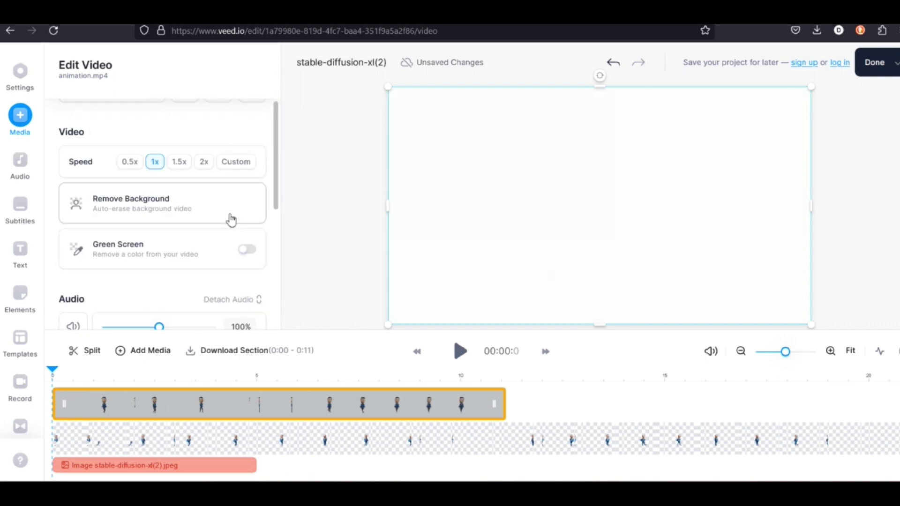
left_click(249, 214)
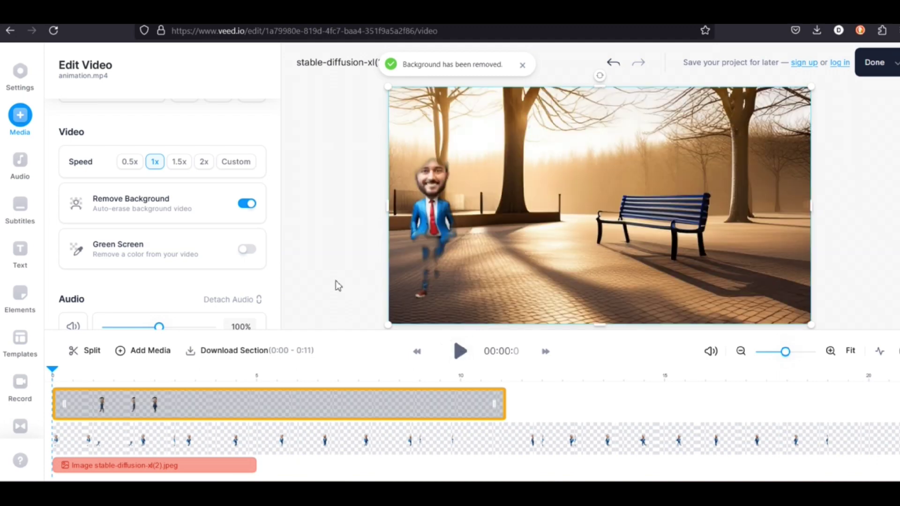
Step: Play back the scene to check how both characters walk over the park background
left_click(461, 360)
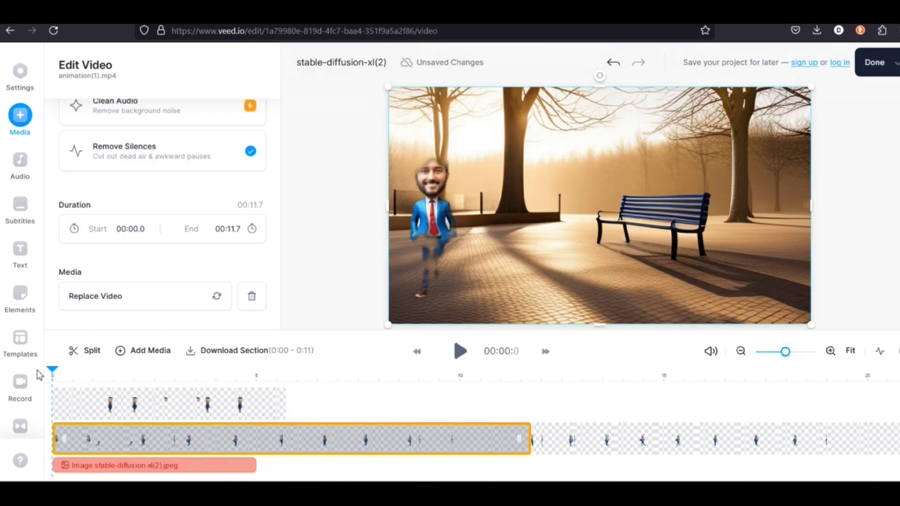
left_click(461, 353)
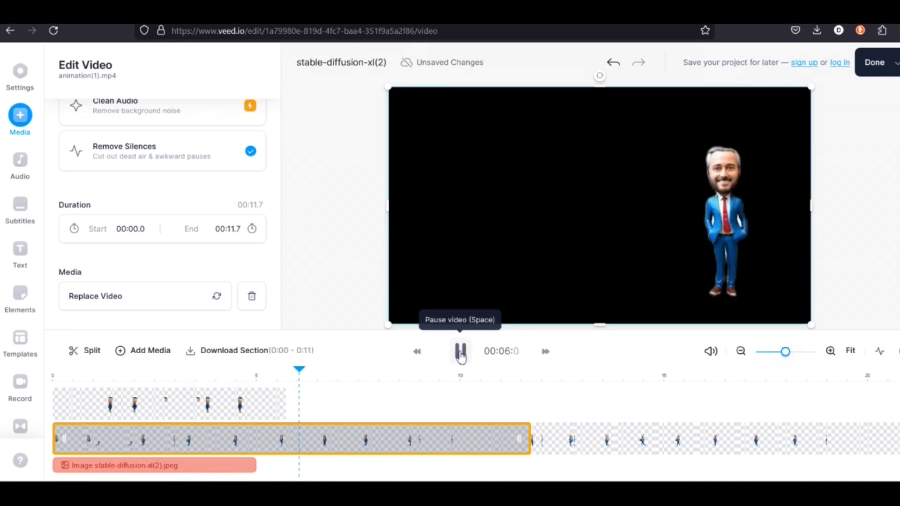
left_click(461, 356)
Step: Split the suited character's clip at 3.7 seconds, delete its first part and move the remaining part to an earlier time
left_click(212, 437)
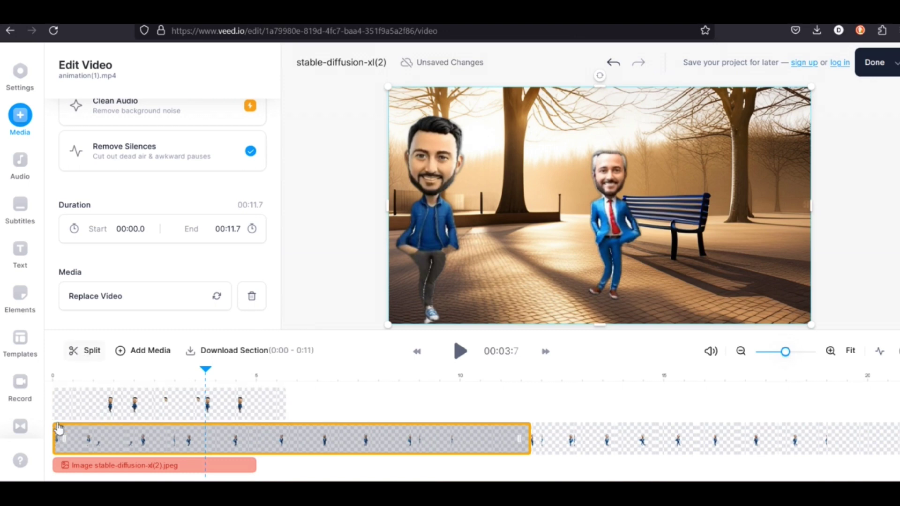
key("s")
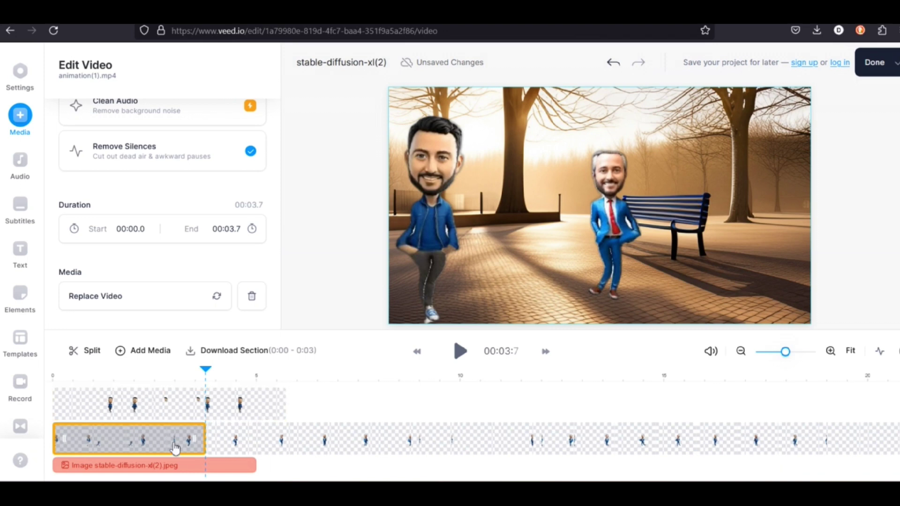
left_click(235, 446)
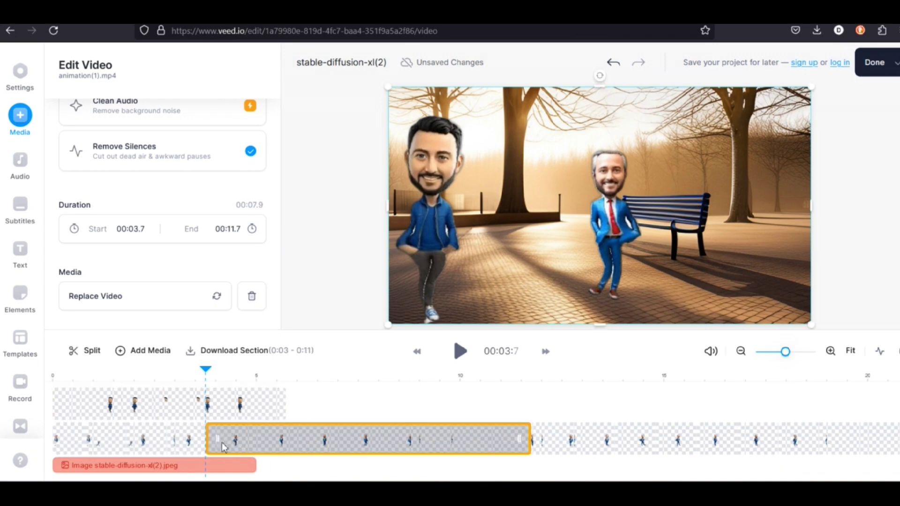
left_click(185, 449)
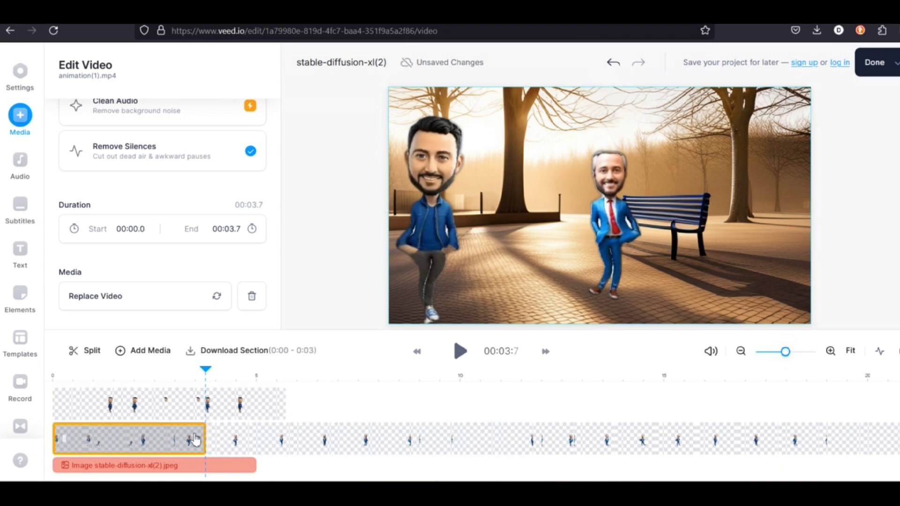
right_click(185, 446)
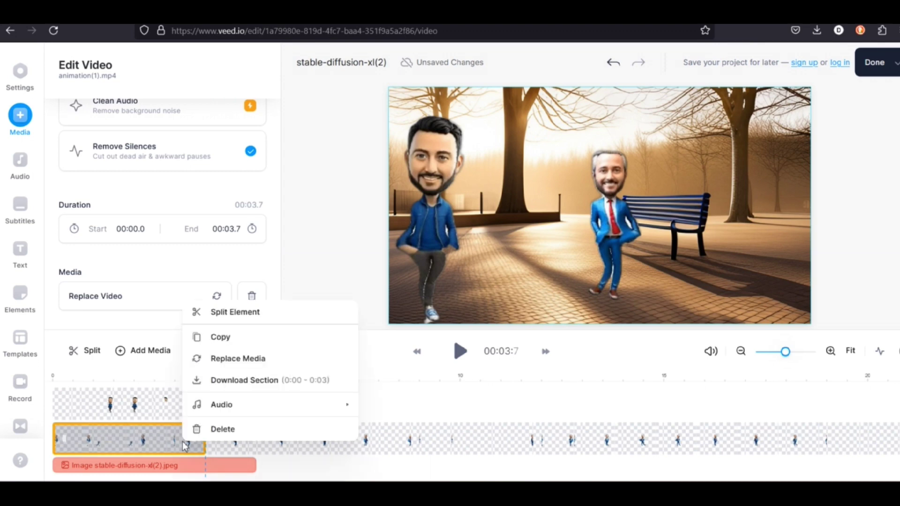
left_click(215, 431)
left_click_drag(245, 440, 135, 440)
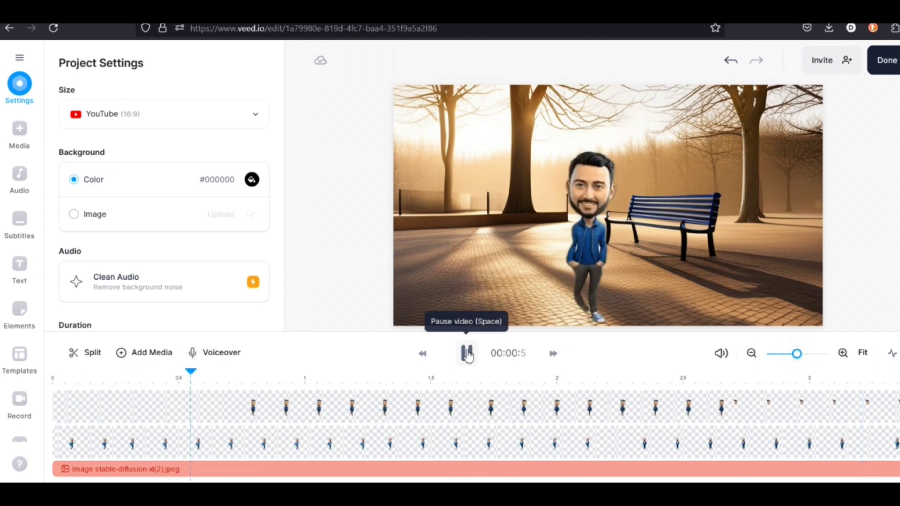
Step: Preview the combined walking scene and export the video
left_click(467, 354)
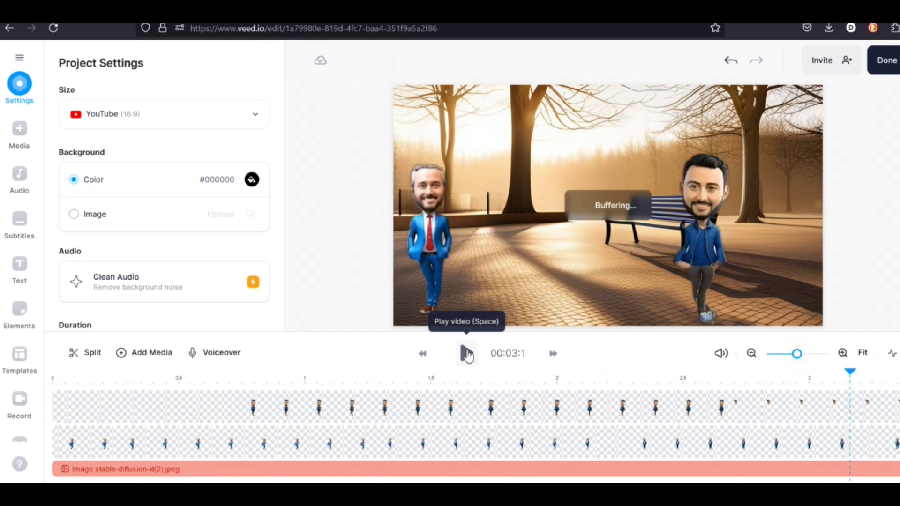
left_click(467, 354)
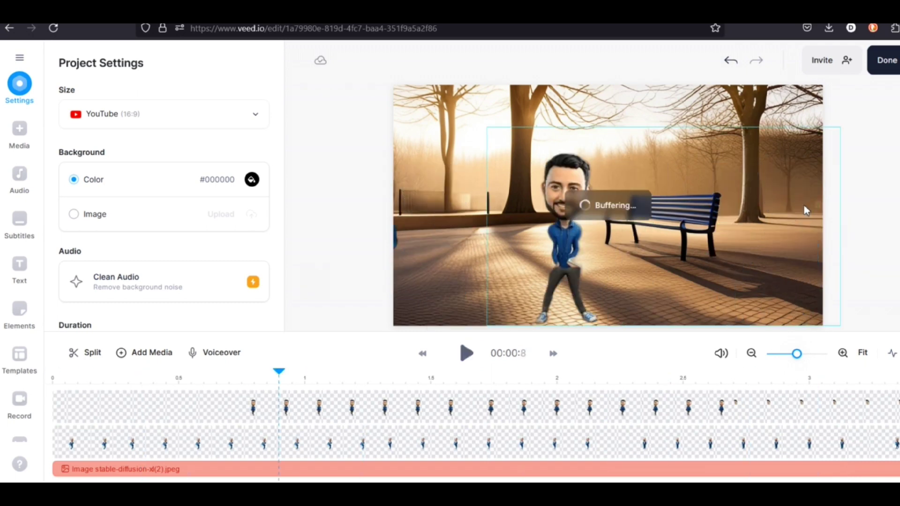
scroll(165, 281, "down", 3)
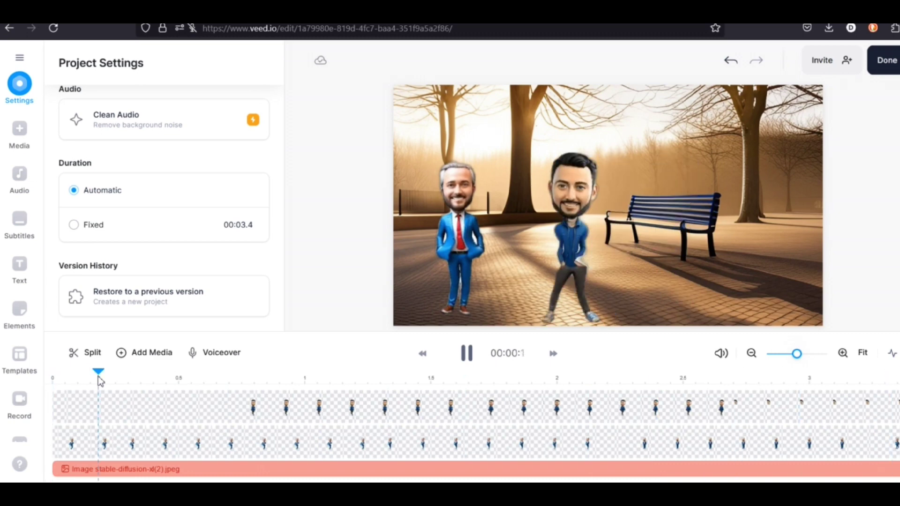
left_click(887, 62)
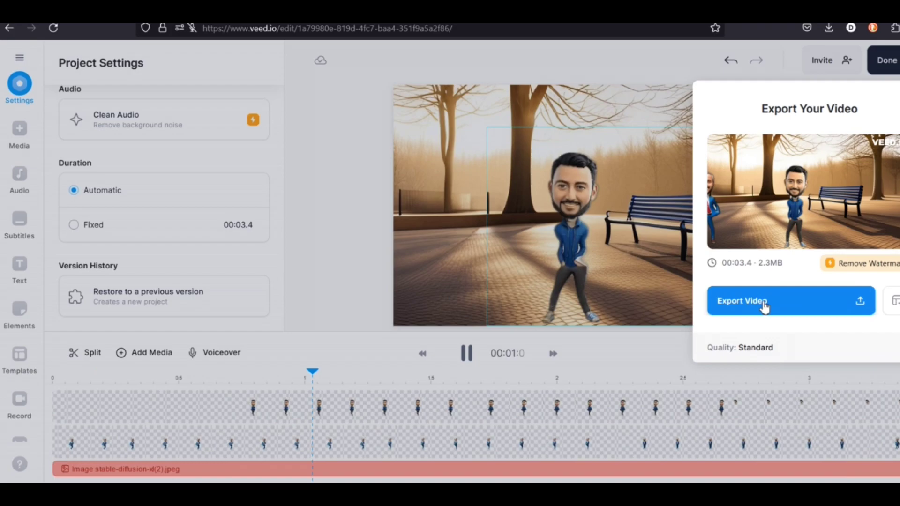
left_click(763, 303)
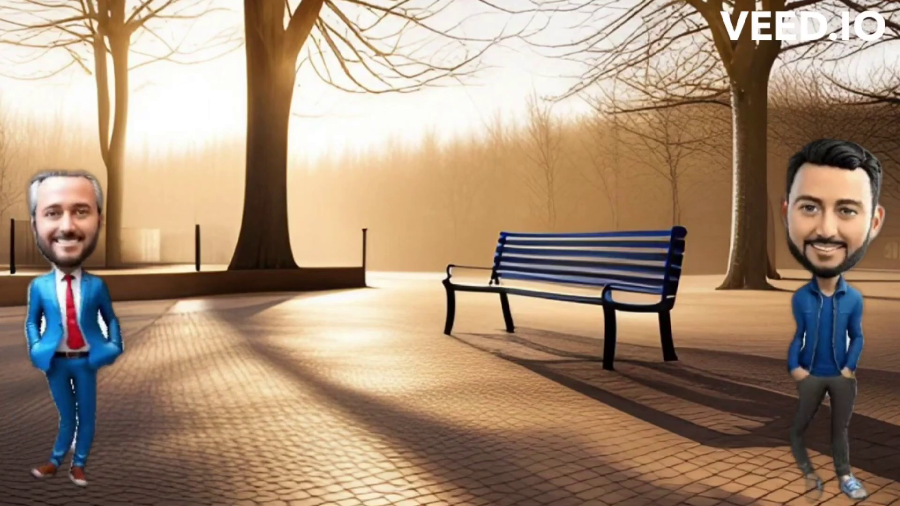